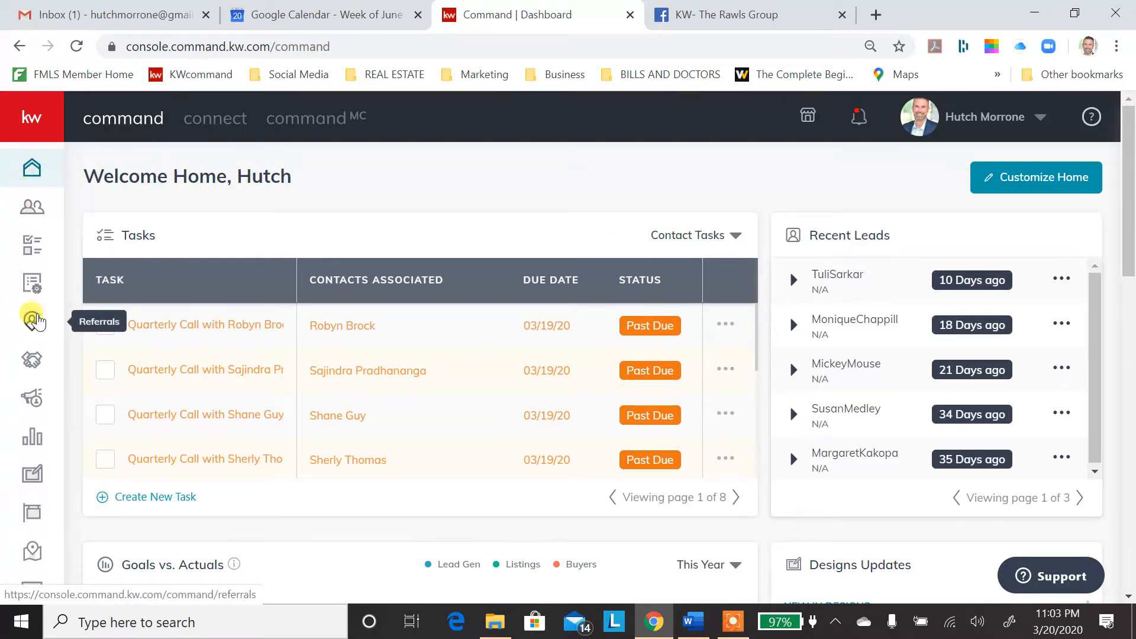
Step: Open the SmartPlans library
{"action": "left_click", "coordinate": [37, 125]}
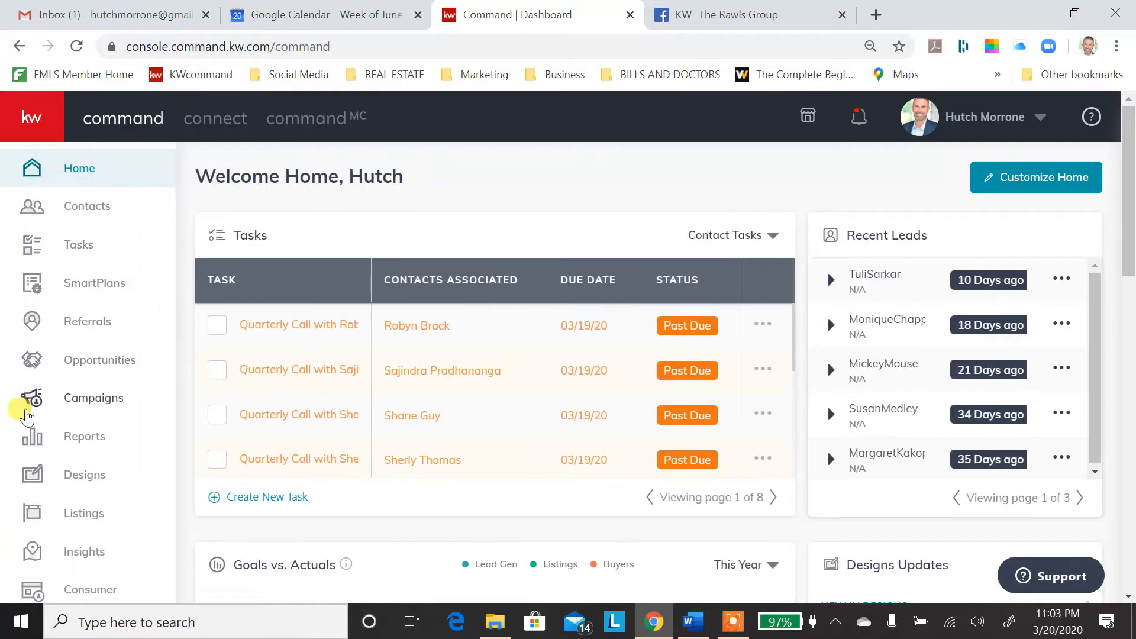
{"action": "left_click", "coordinate": [35, 287]}
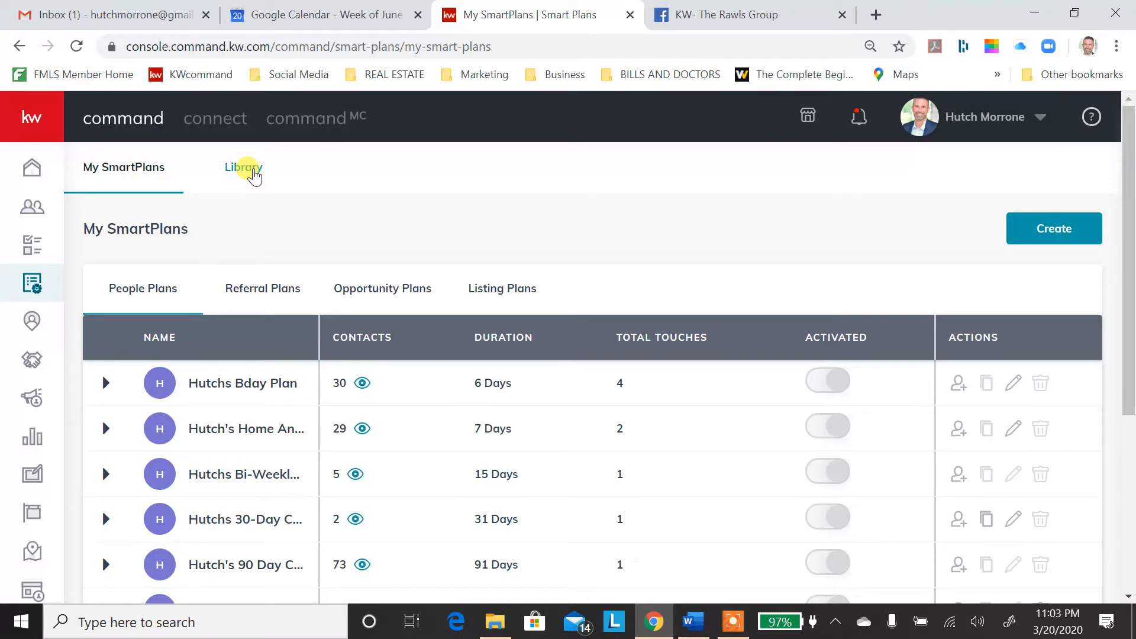
{"action": "left_click", "coordinate": [254, 170]}
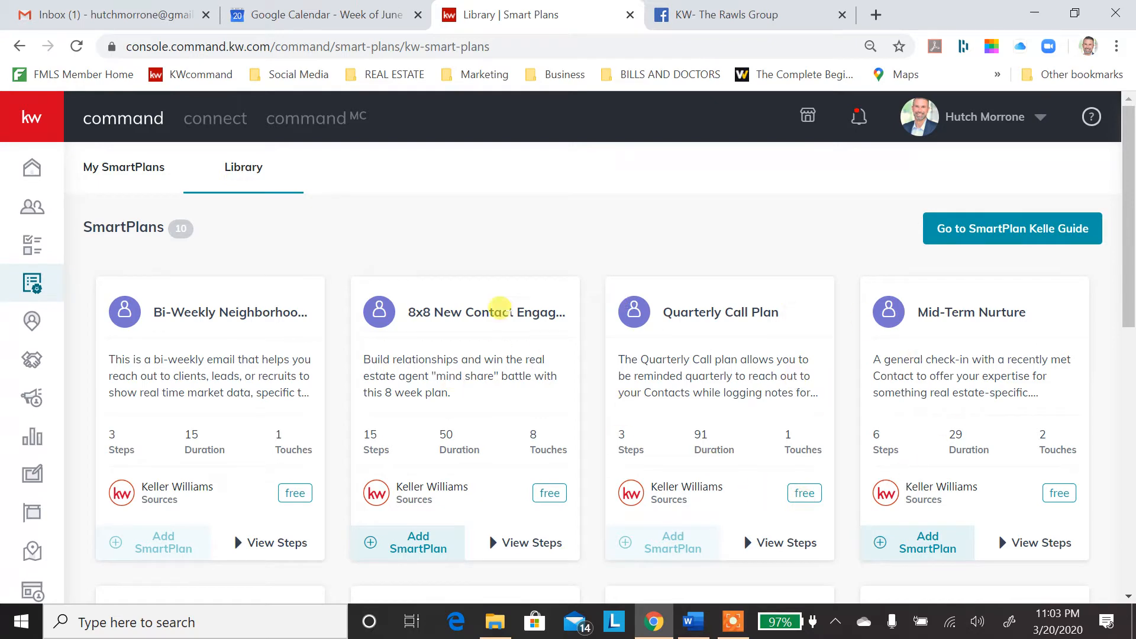
Step: Look through the plan cards available in the SmartPlans library, including the last row with Monthly Neighborhood and Home Anniversary
{"action": "scroll", "coordinate": [432, 355], "scroll_direction": "down", "scroll_amount": 5}
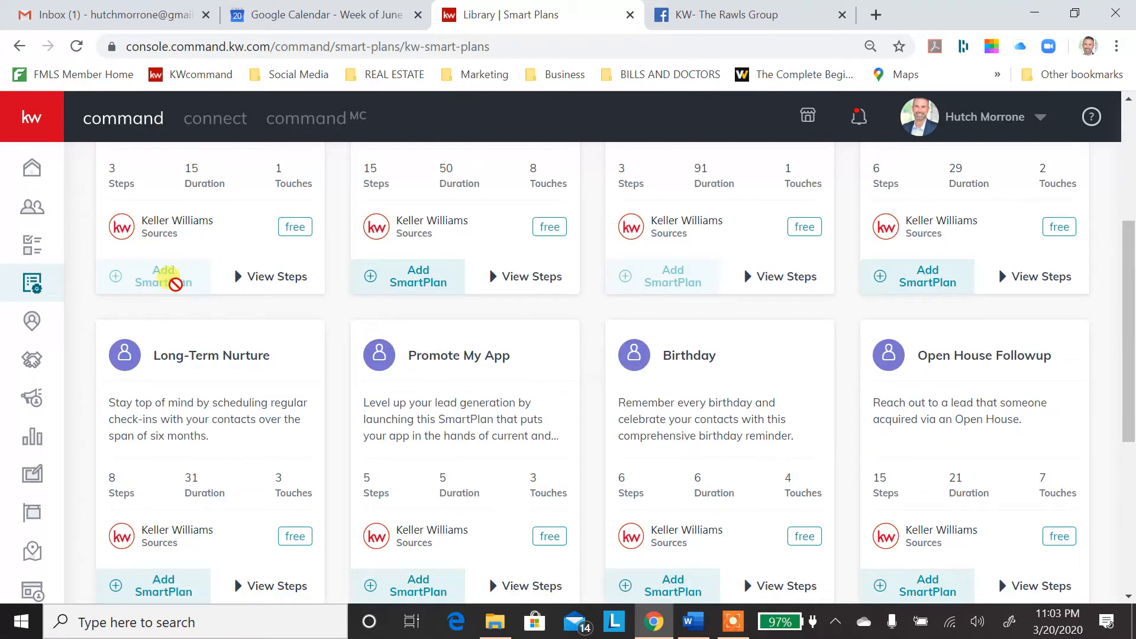
{"action": "left_click", "coordinate": [256, 277]}
{"action": "left_click", "coordinate": [257, 277]}
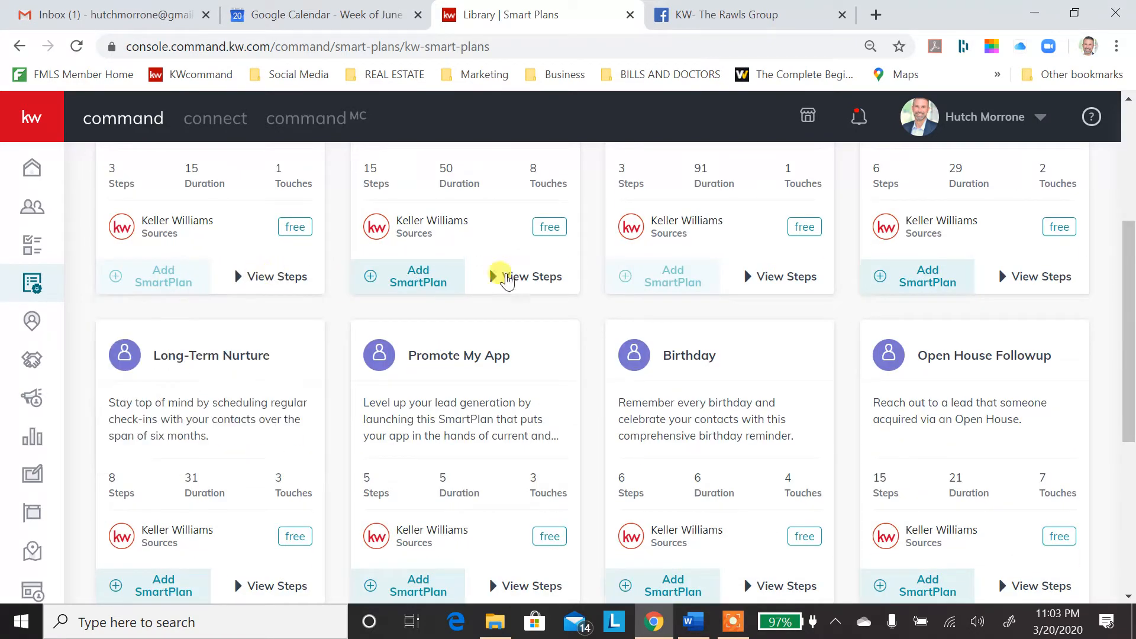
{"action": "left_click", "coordinate": [507, 277]}
{"action": "left_click", "coordinate": [507, 277]}
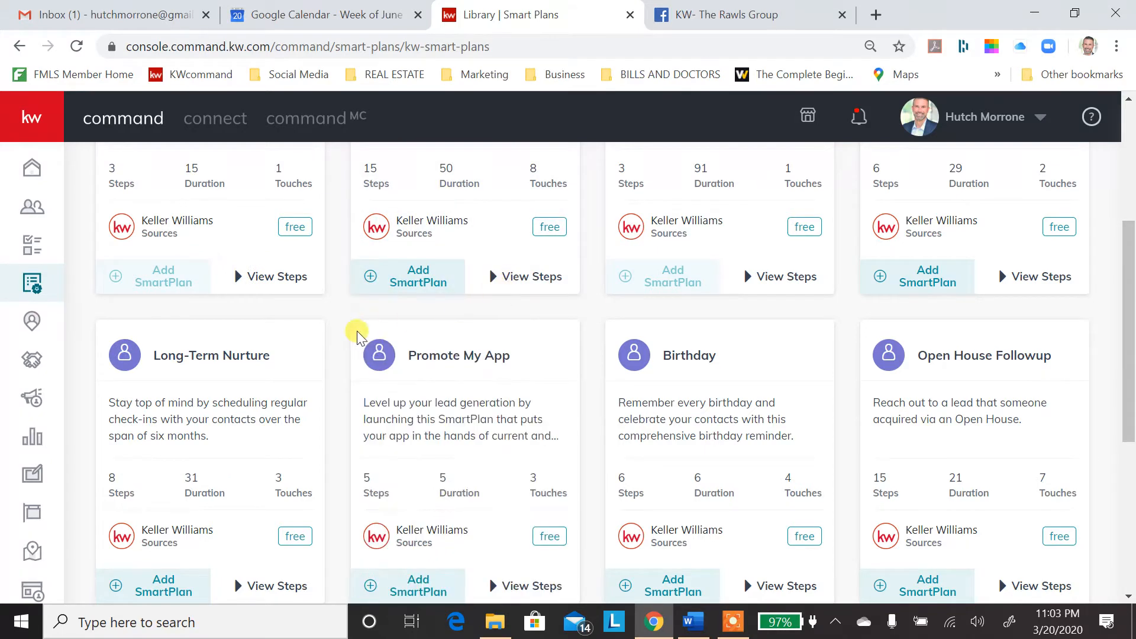
{"action": "scroll", "coordinate": [357, 335], "scroll_direction": "up", "scroll_amount": 5}
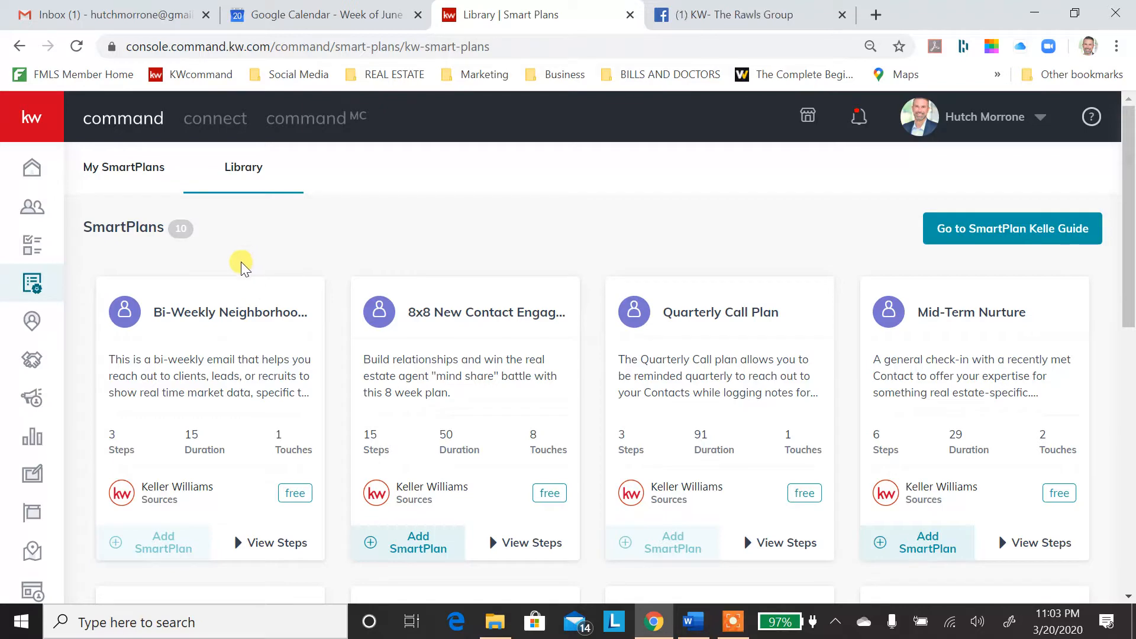
{"action": "scroll", "coordinate": [225, 332], "scroll_direction": "down", "scroll_amount": 5}
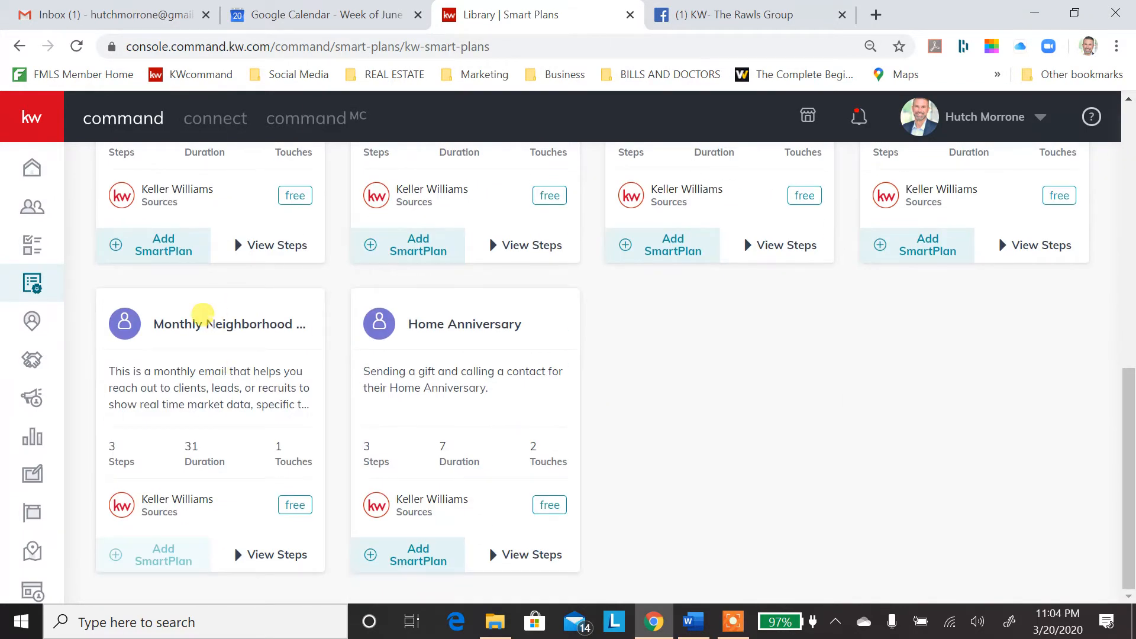
{"action": "scroll", "coordinate": [202, 312], "scroll_direction": "up", "scroll_amount": 5}
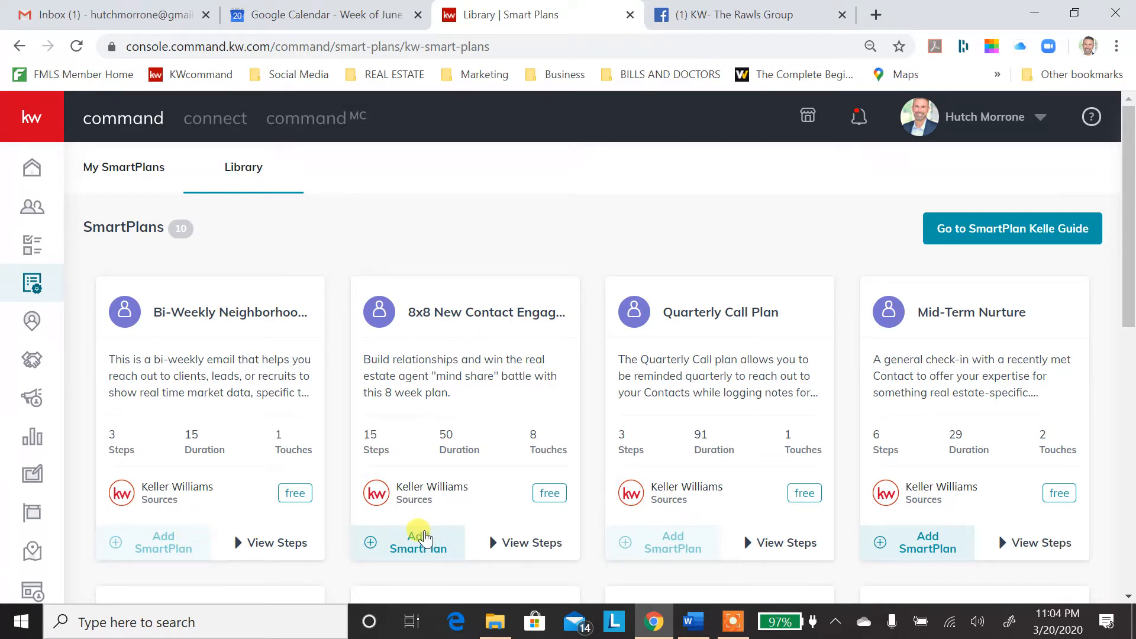
Step: Review the name, category and trigger fields for adding the 8x8 New Contact Engagement plan, and cancel without adding it
{"action": "left_click", "coordinate": [420, 539]}
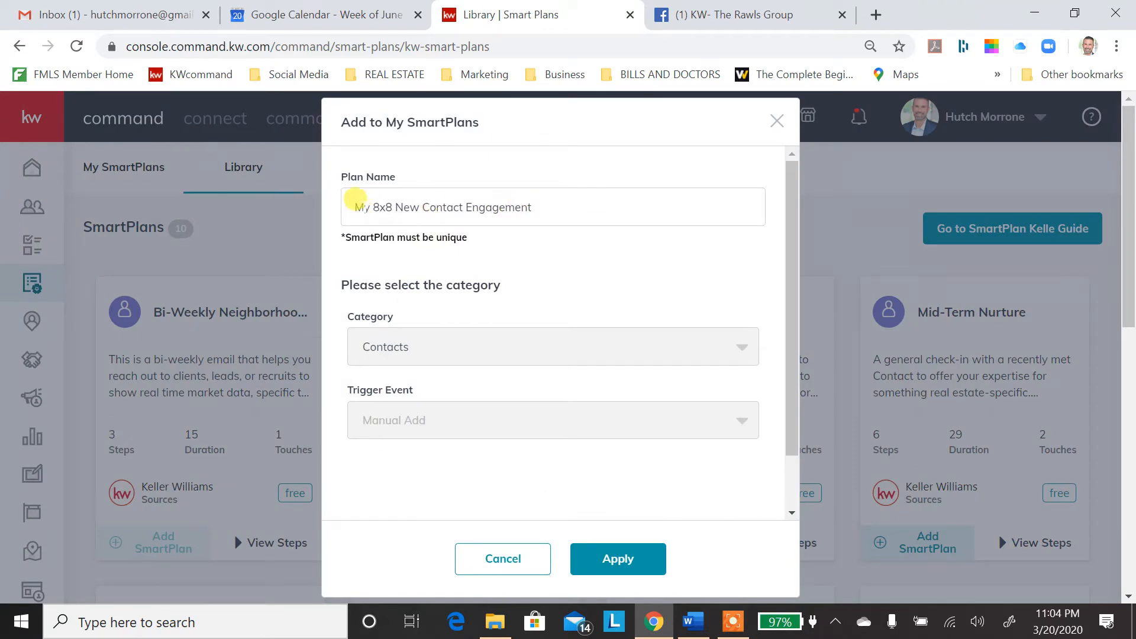
{"action": "left_click", "coordinate": [357, 201]}
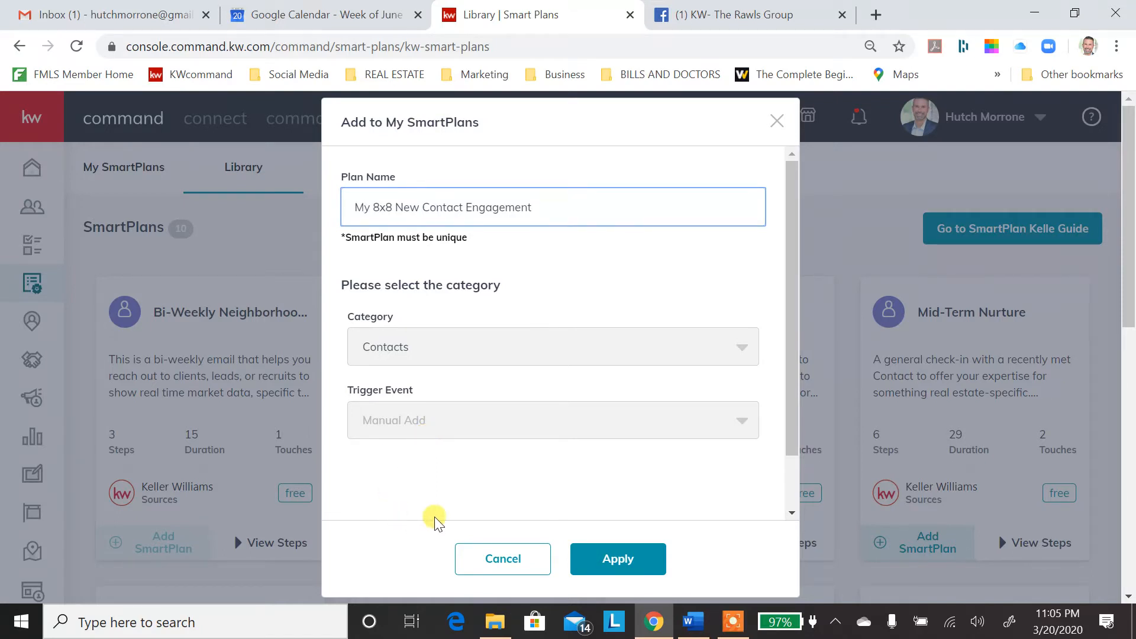
{"action": "left_click", "coordinate": [510, 567]}
Step: Expand the steps of the Open House Followup plan and read the details of its text message and touch task
{"action": "scroll", "coordinate": [727, 429], "scroll_direction": "down", "scroll_amount": 5}
{"action": "scroll", "coordinate": [727, 424], "scroll_direction": "down", "scroll_amount": 2}
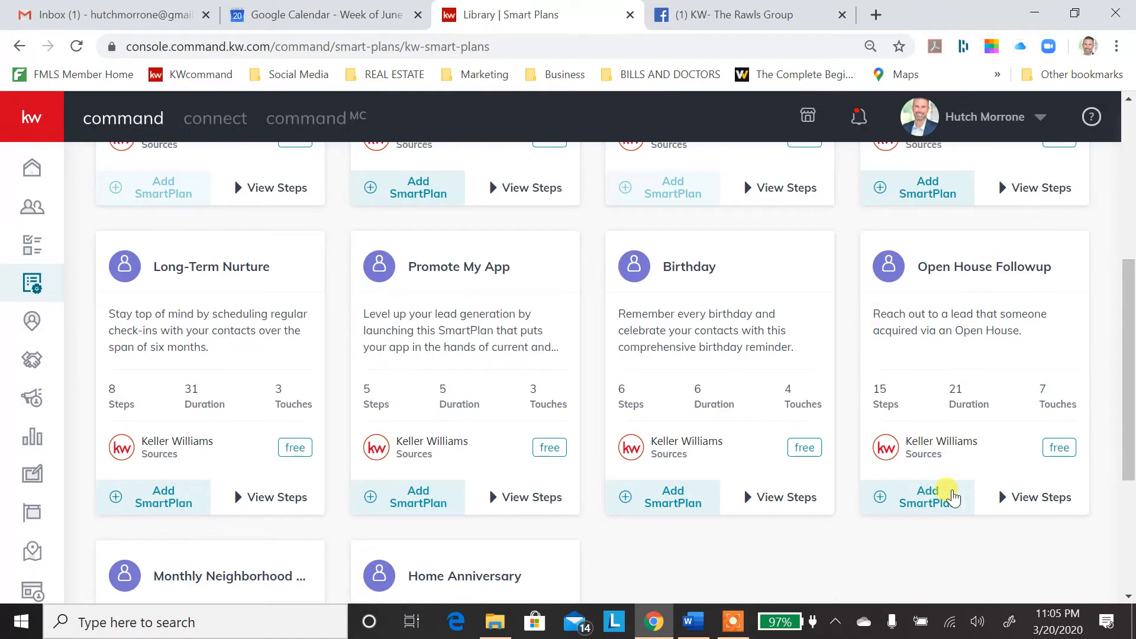
{"action": "left_click", "coordinate": [946, 495]}
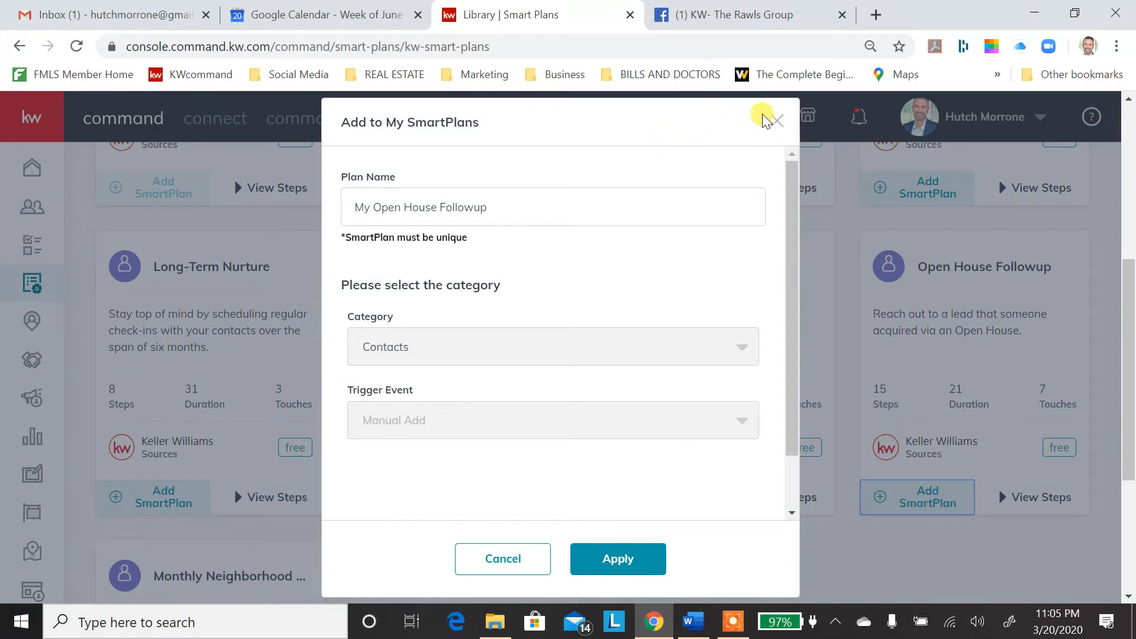
{"action": "left_click", "coordinate": [775, 122]}
{"action": "left_click", "coordinate": [1035, 500]}
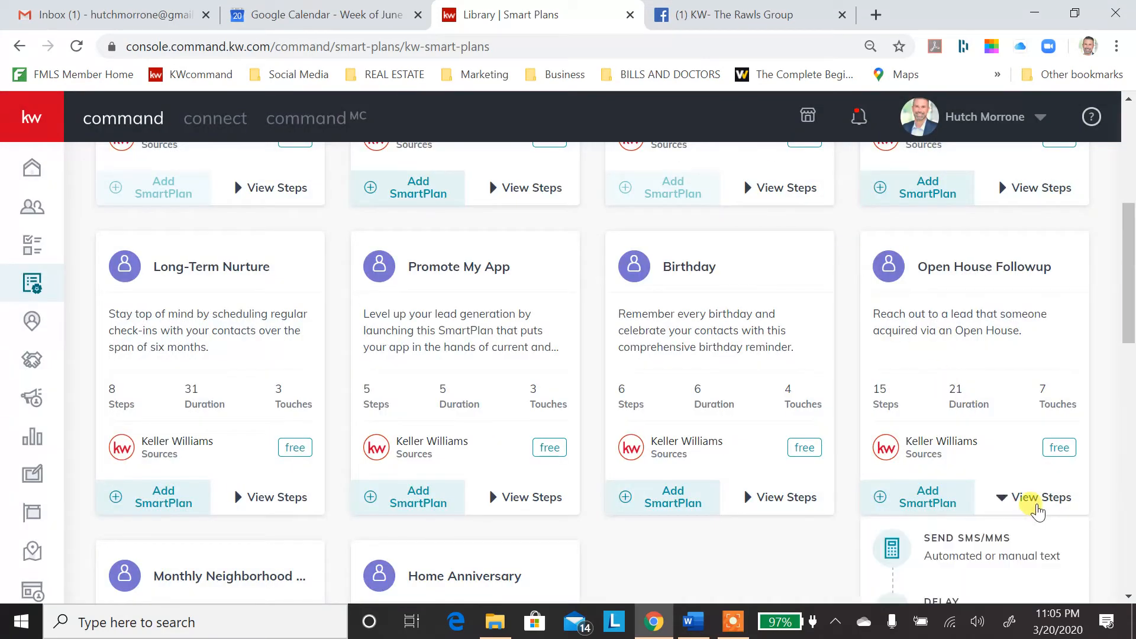
{"action": "scroll", "coordinate": [1027, 497], "scroll_direction": "down", "scroll_amount": 5}
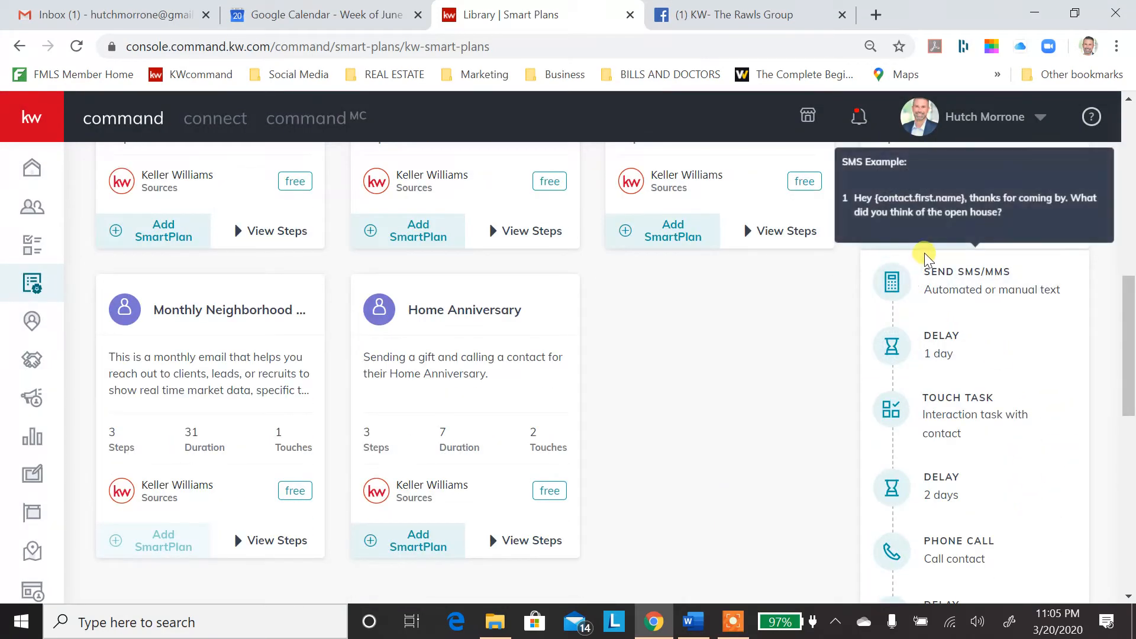
{"action": "mouse_move", "coordinate": [947, 273]}
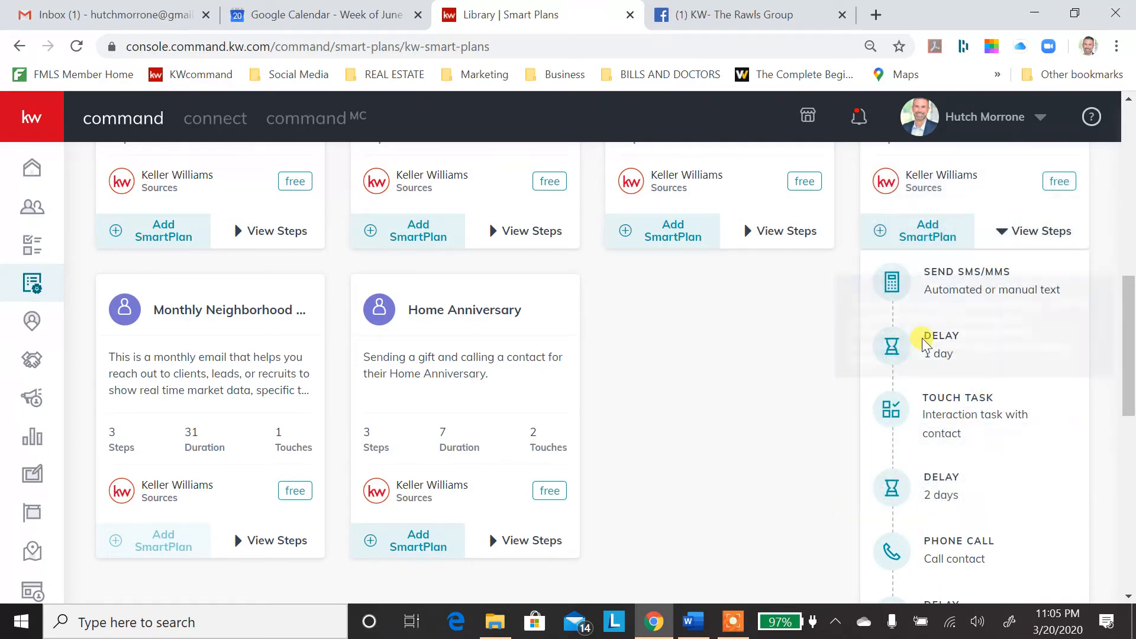
{"action": "mouse_move", "coordinate": [889, 414]}
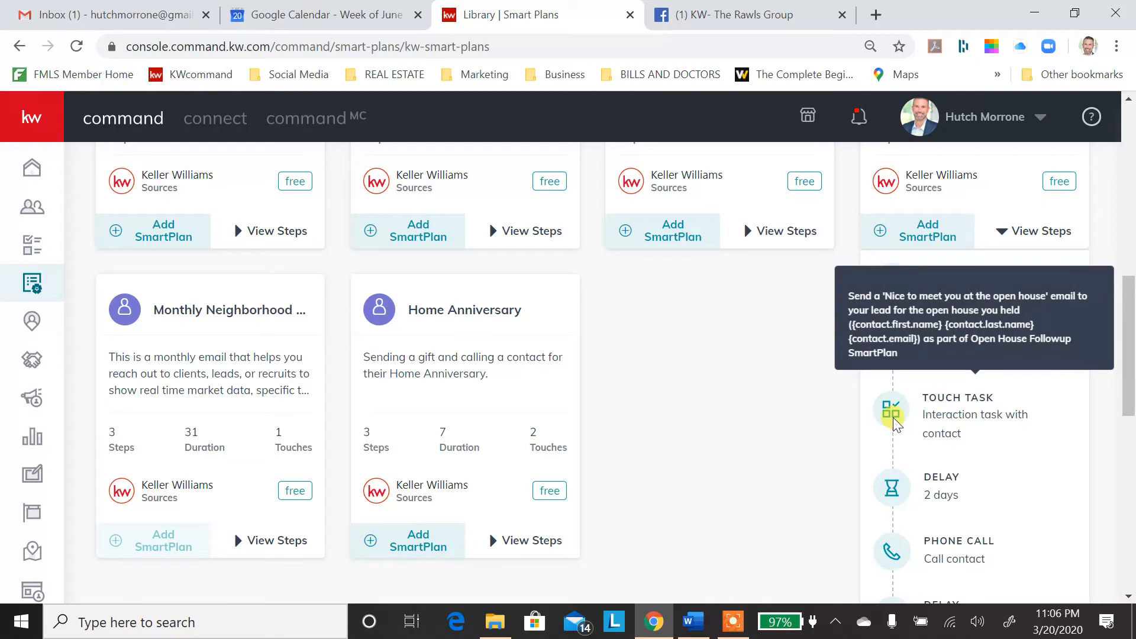
{"action": "scroll", "coordinate": [858, 435], "scroll_direction": "down", "scroll_amount": 1}
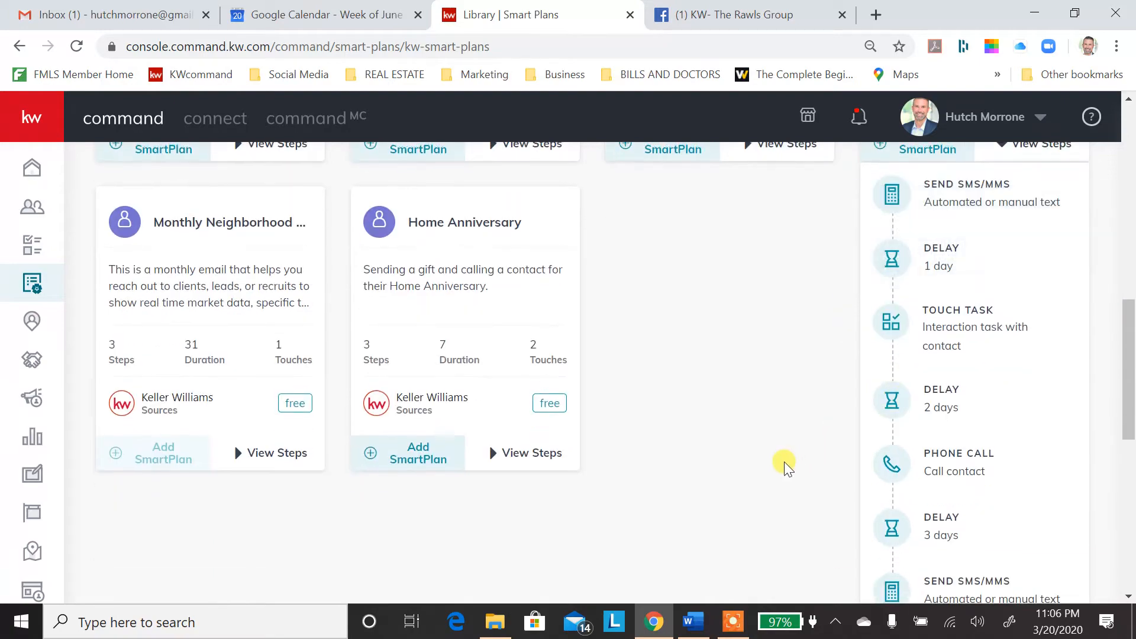
{"action": "scroll", "coordinate": [775, 462], "scroll_direction": "up", "scroll_amount": 6}
{"action": "left_click", "coordinate": [421, 549]}
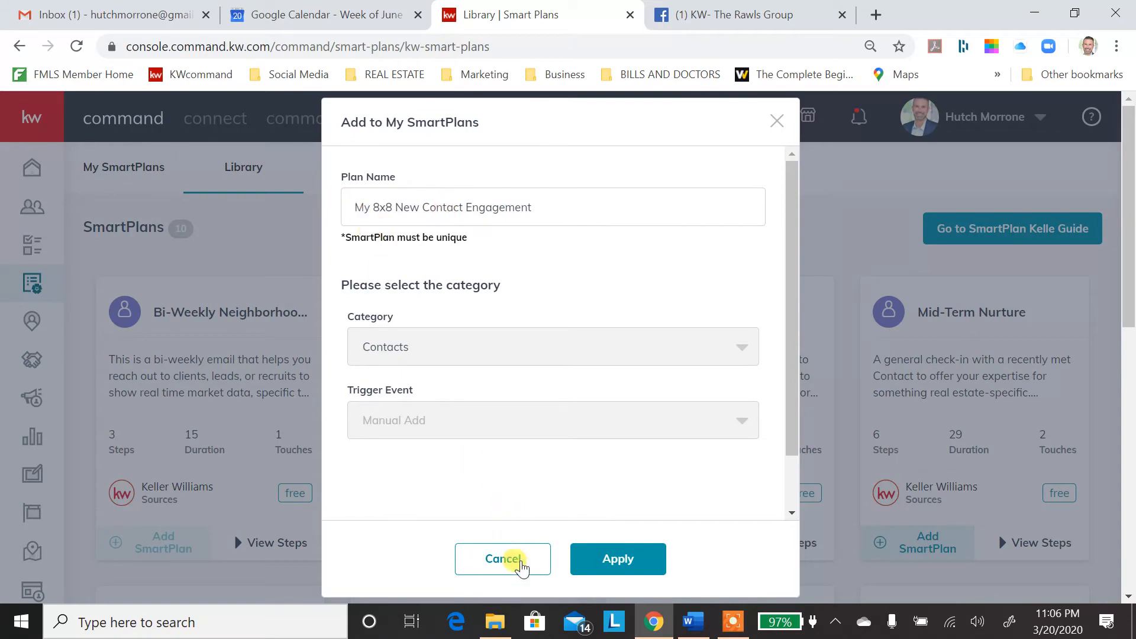
{"action": "left_click", "coordinate": [778, 121]}
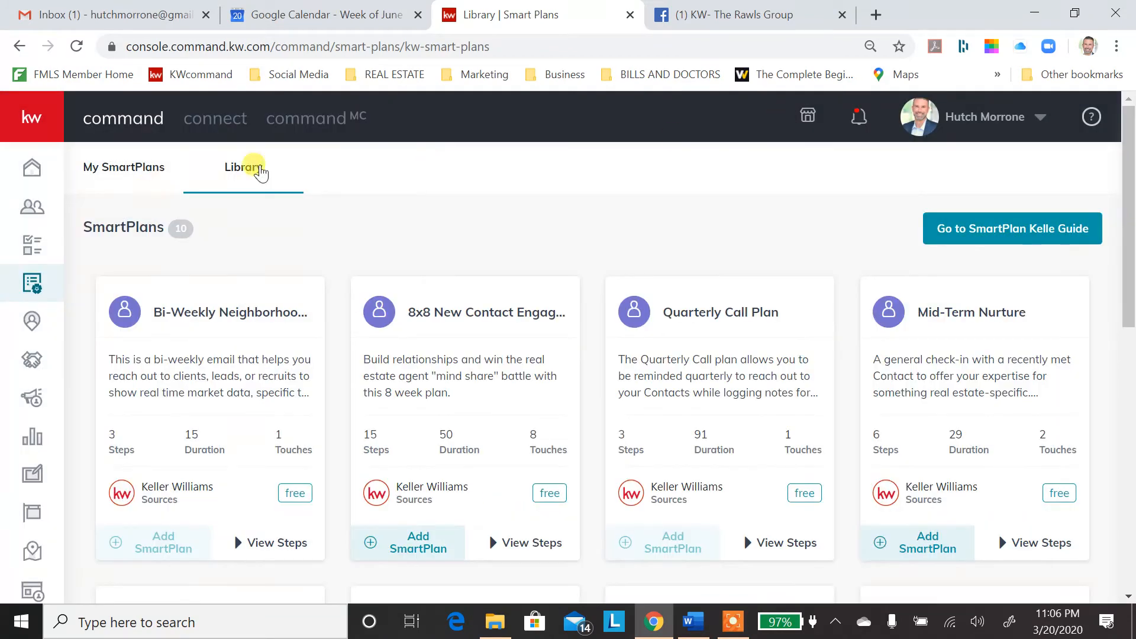
Step: Open the client selection for the Bday Plan in My SmartPlans and check the search-by-name and tag filter options
{"action": "left_click", "coordinate": [147, 181]}
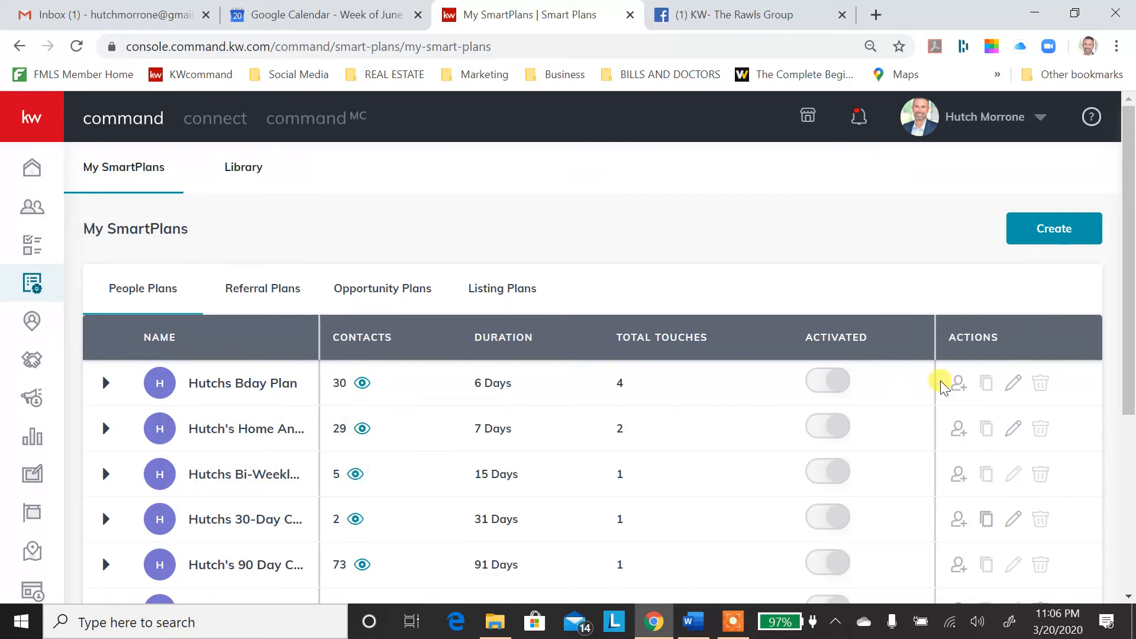
{"action": "left_click", "coordinate": [956, 381]}
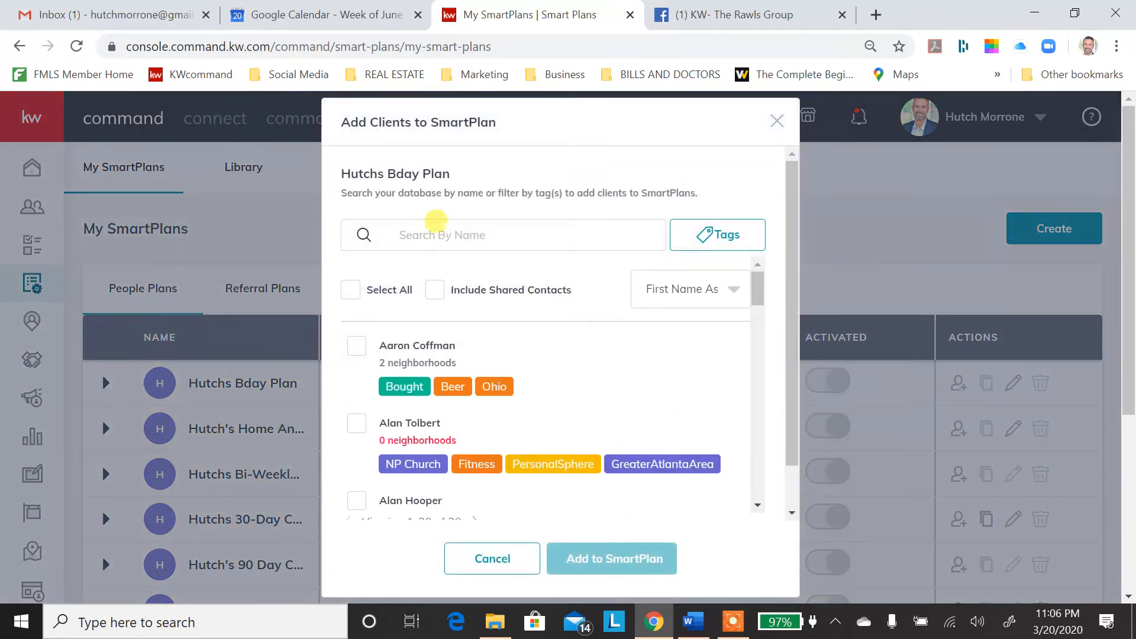
{"action": "left_click", "coordinate": [696, 251]}
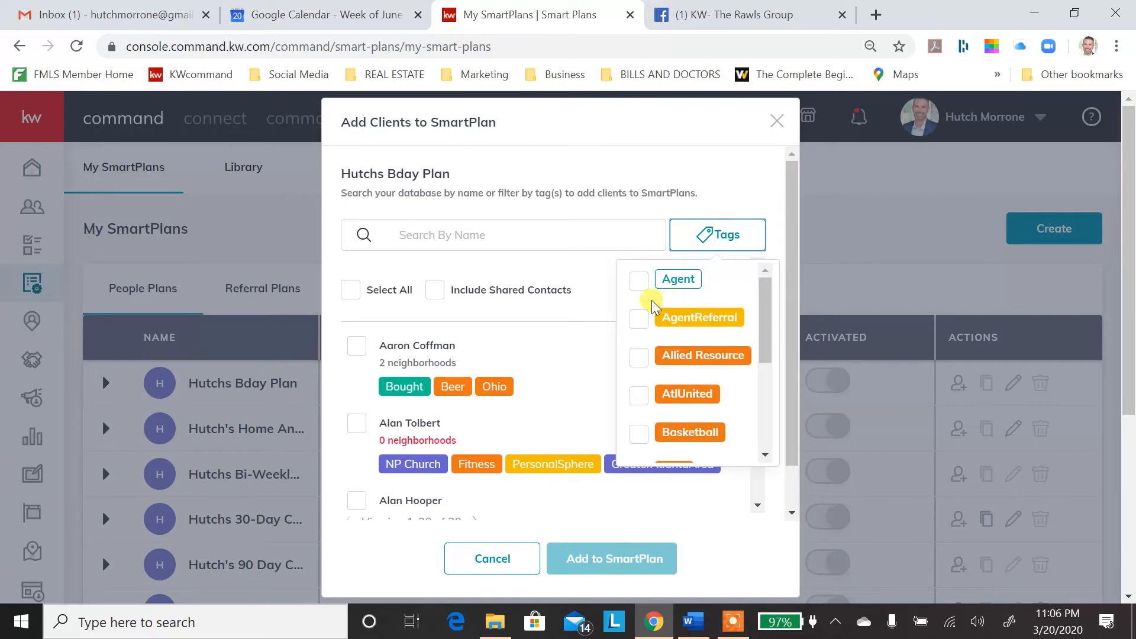
{"action": "left_click", "coordinate": [580, 224]}
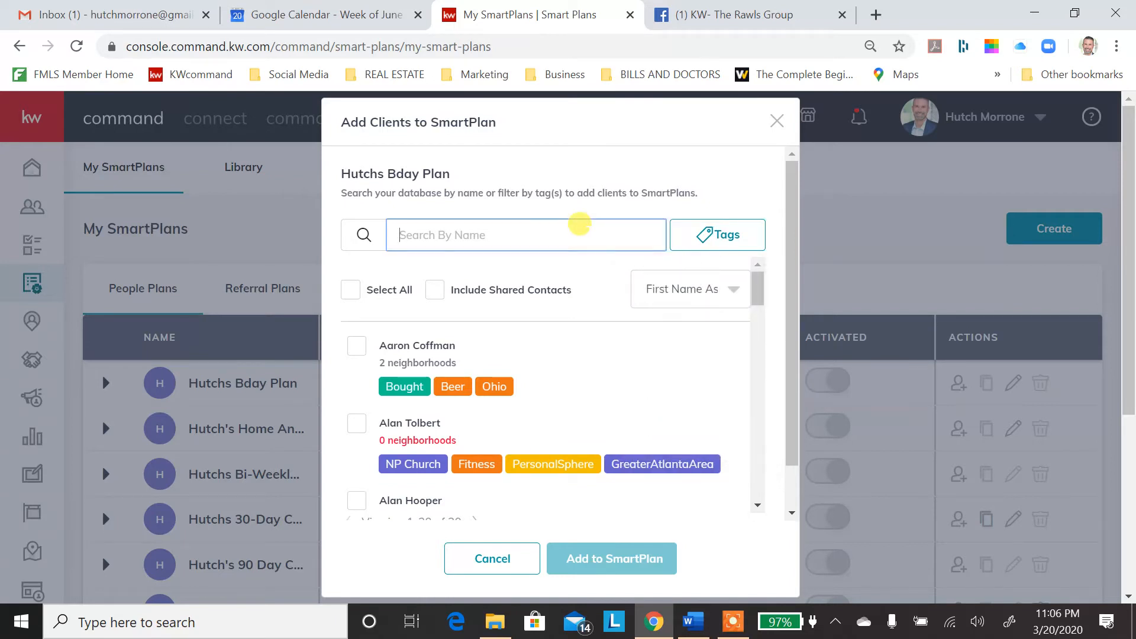
Step: Look through the full list of contact tags available for filtering clients for the Bday Plan
{"action": "left_click", "coordinate": [712, 236]}
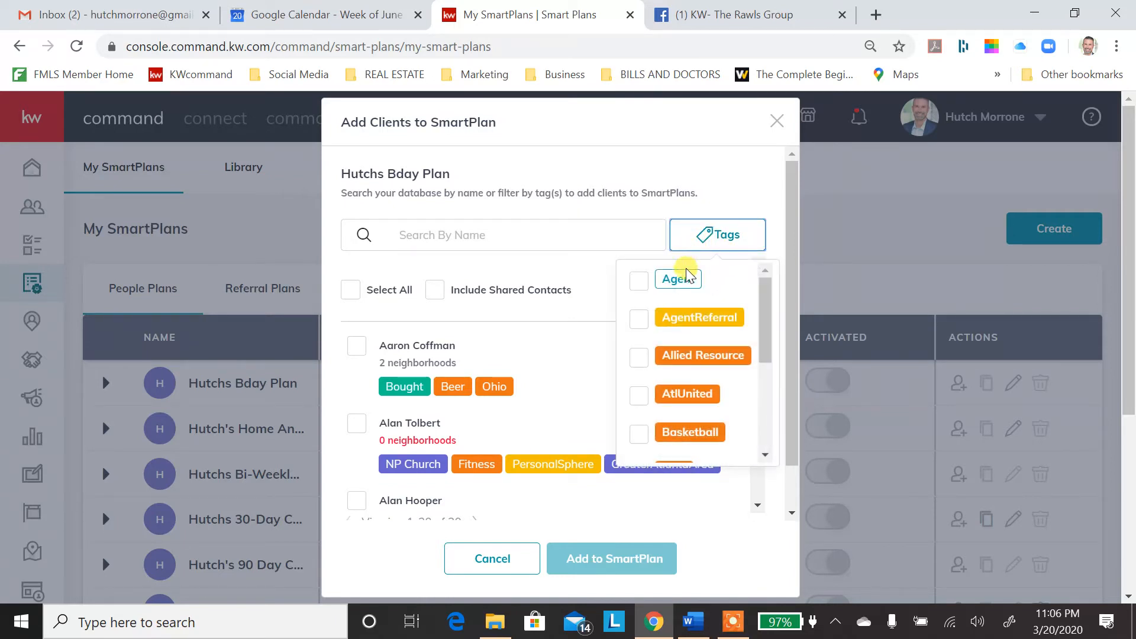
{"action": "scroll", "coordinate": [683, 325], "scroll_direction": "down", "scroll_amount": 1}
{"action": "scroll", "coordinate": [684, 325], "scroll_direction": "down", "scroll_amount": 3}
{"action": "scroll", "coordinate": [692, 332], "scroll_direction": "down", "scroll_amount": 3}
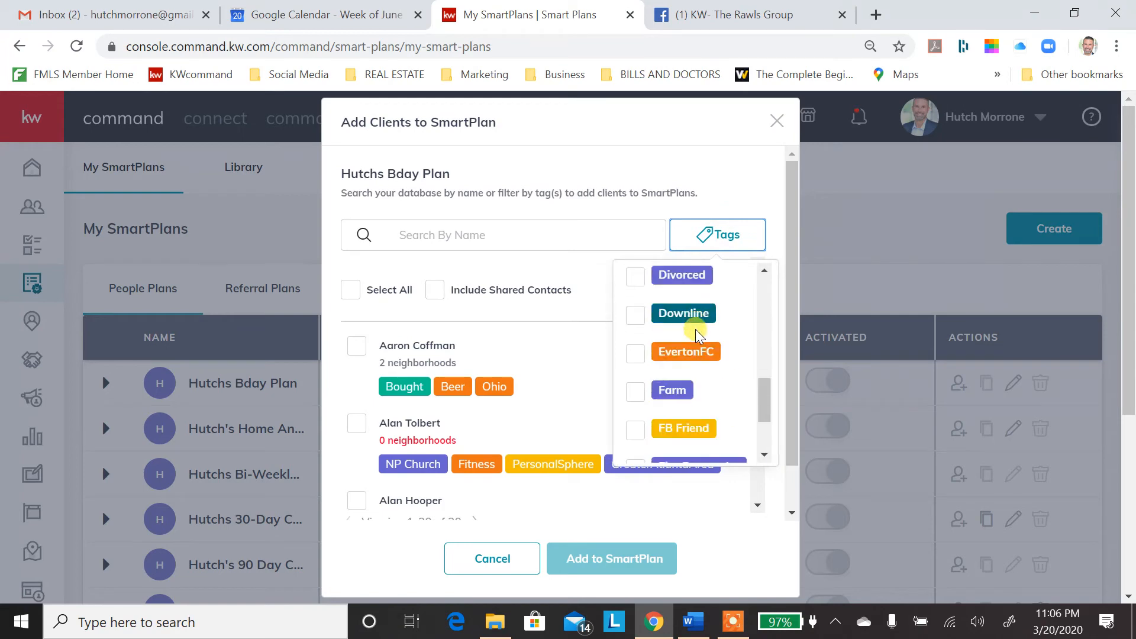
{"action": "scroll", "coordinate": [696, 335], "scroll_direction": "down", "scroll_amount": 2}
{"action": "scroll", "coordinate": [695, 329], "scroll_direction": "down", "scroll_amount": 10}
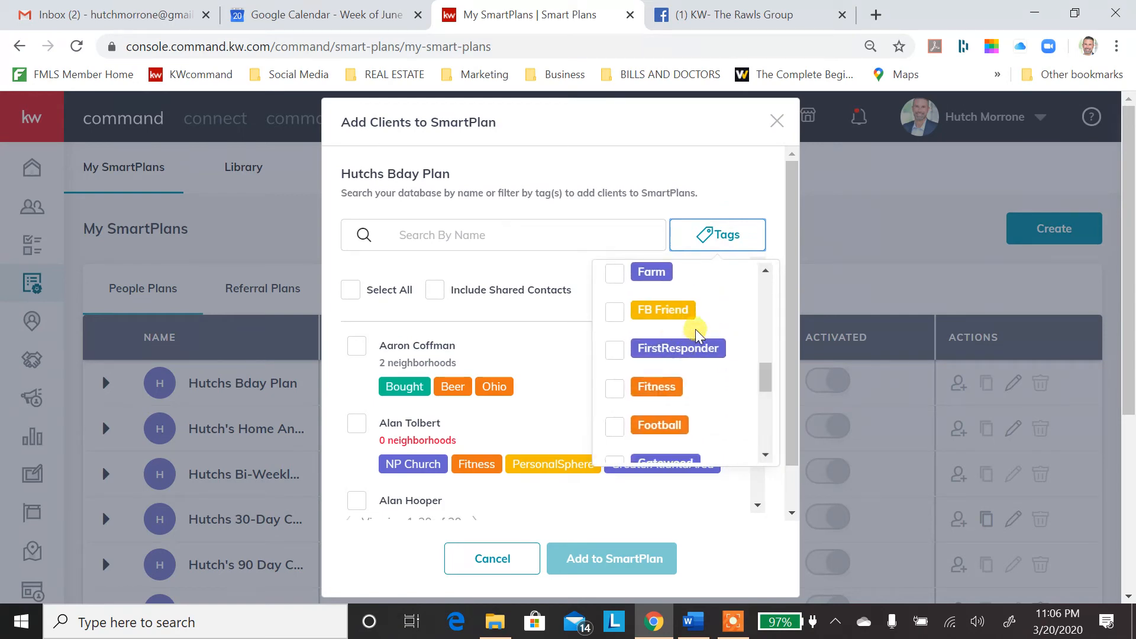
{"action": "scroll", "coordinate": [696, 330], "scroll_direction": "down", "scroll_amount": 8}
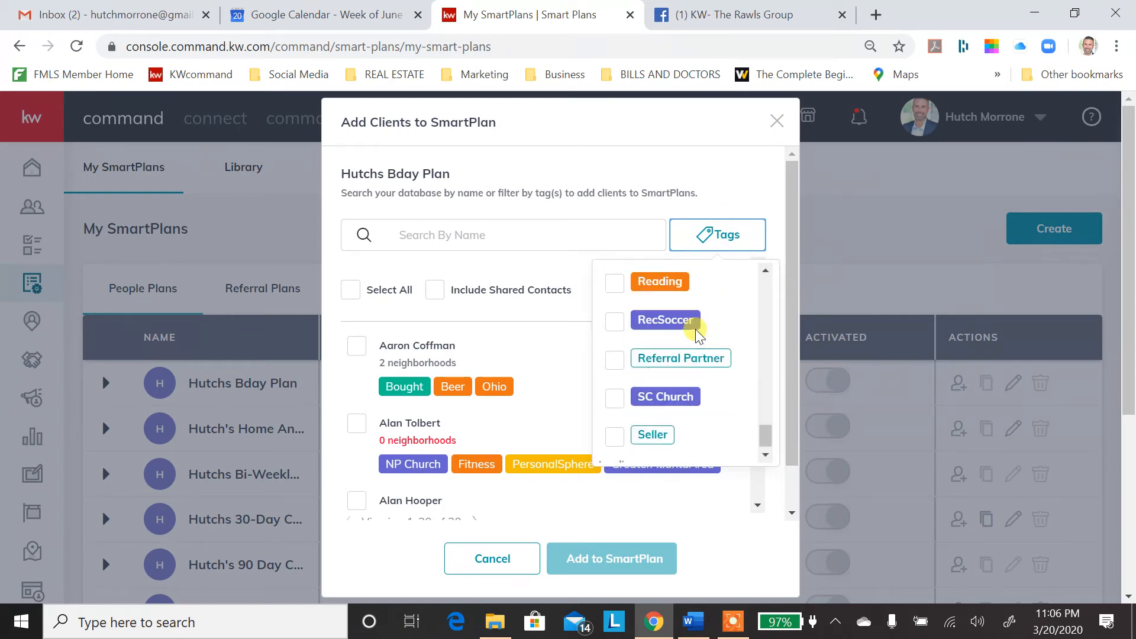
{"action": "scroll", "coordinate": [623, 355], "scroll_direction": "down", "scroll_amount": 5}
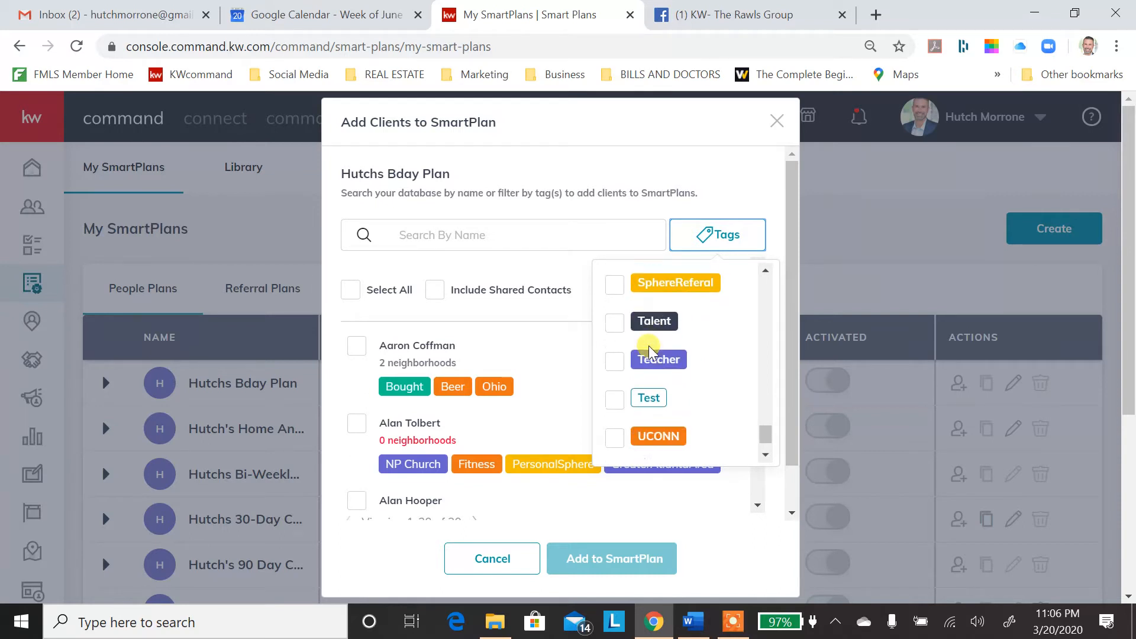
{"action": "scroll", "coordinate": [702, 353], "scroll_direction": "up", "scroll_amount": 20}
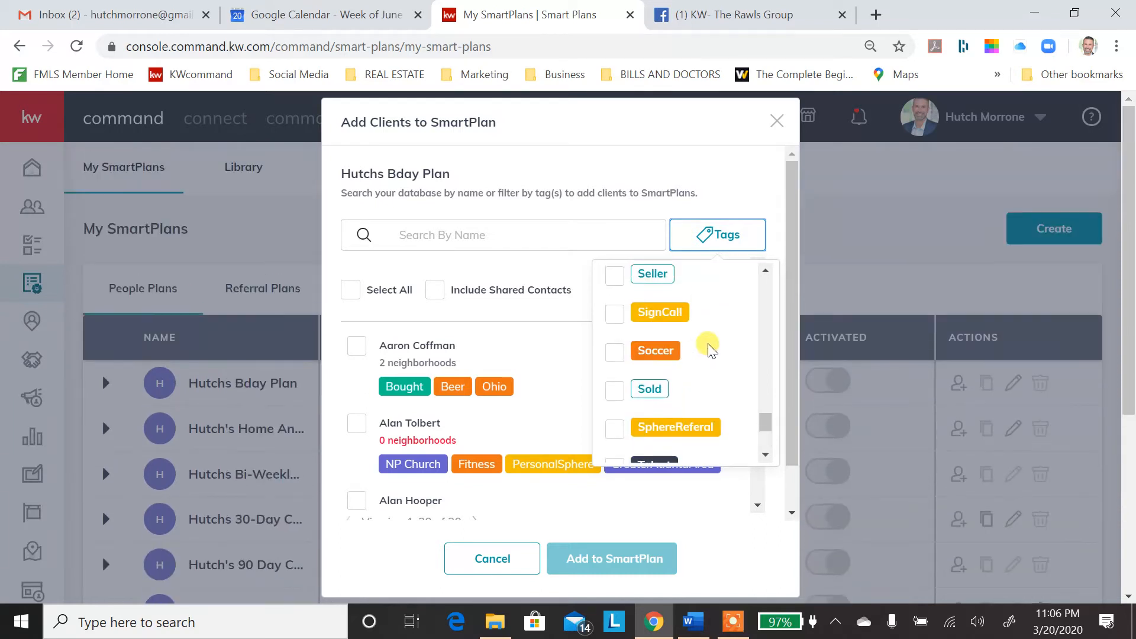
{"action": "scroll", "coordinate": [710, 349], "scroll_direction": "up", "scroll_amount": 10}
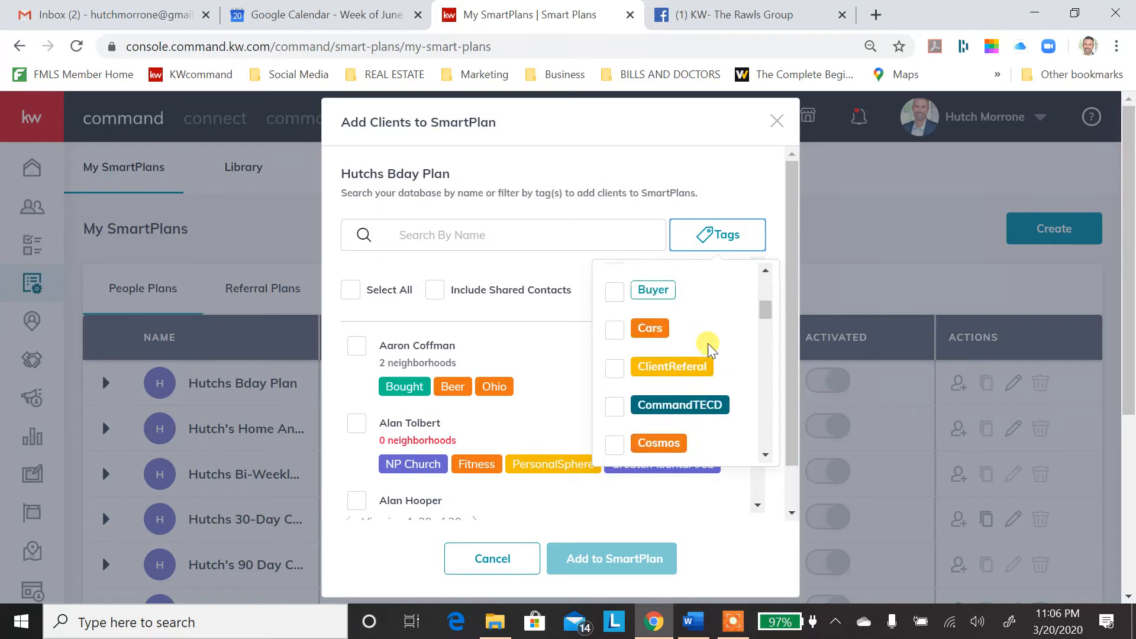
{"action": "scroll", "coordinate": [721, 323], "scroll_direction": "down", "scroll_amount": 3}
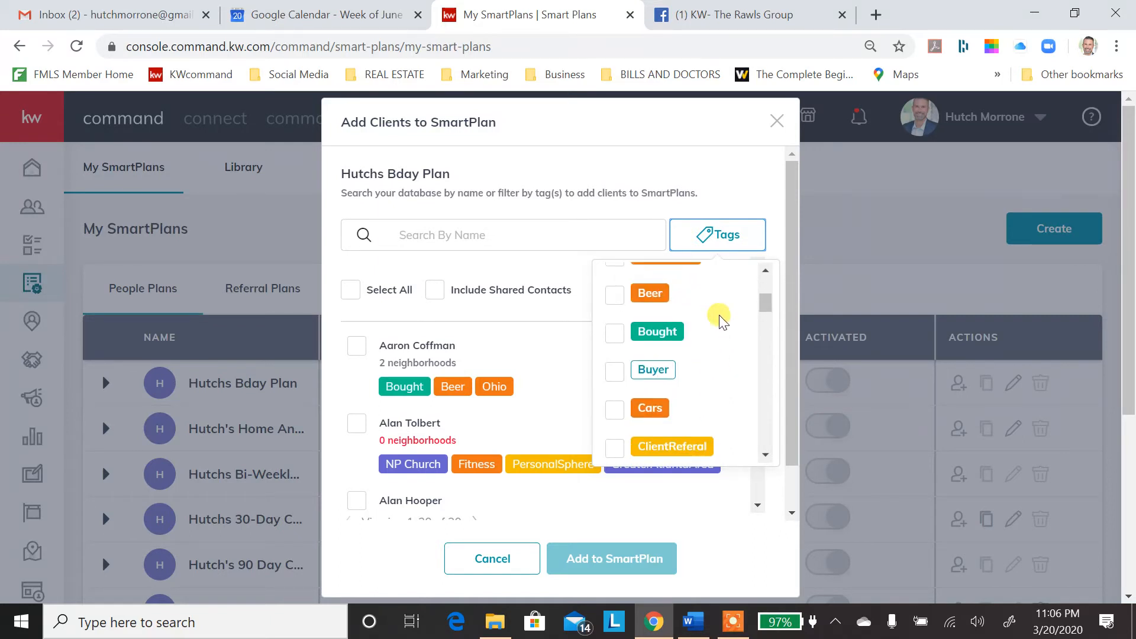
Step: Filter the Bday Plan's client list by the Bought tag, look through the matching contacts, and cancel without adding anyone
{"action": "left_click", "coordinate": [615, 332]}
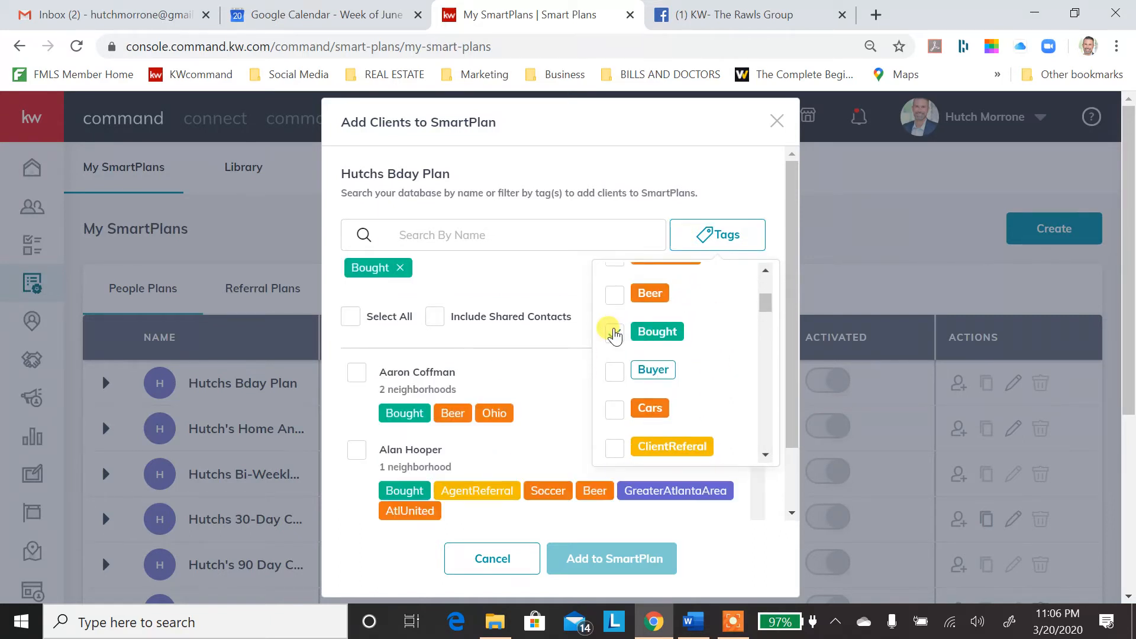
{"action": "scroll", "coordinate": [488, 349], "scroll_direction": "down", "scroll_amount": 15}
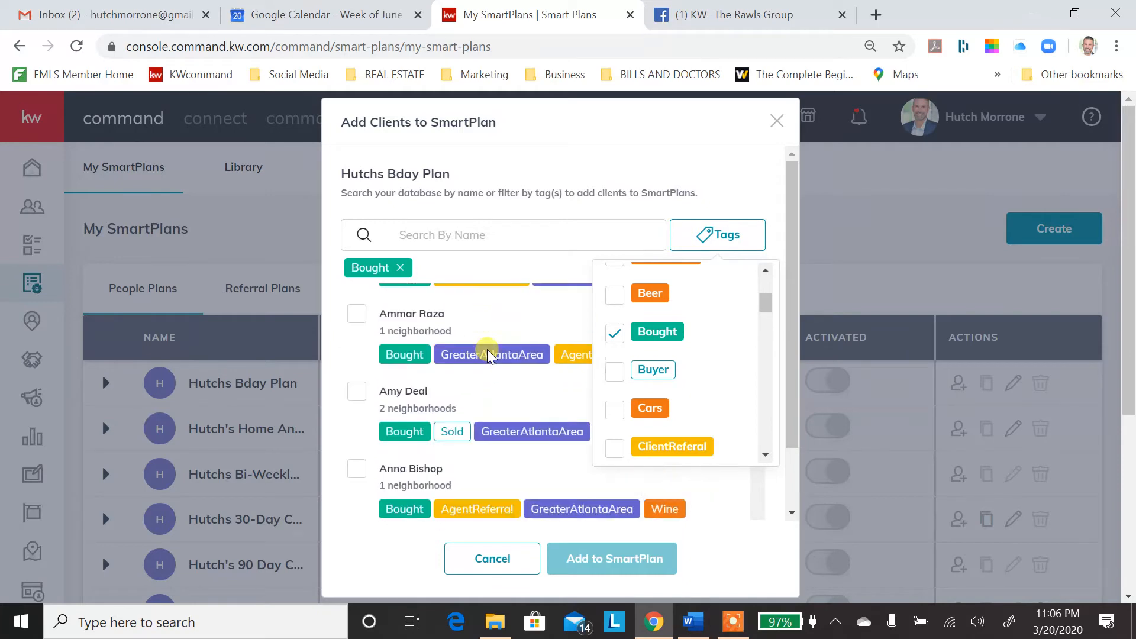
{"action": "left_click", "coordinate": [473, 568]}
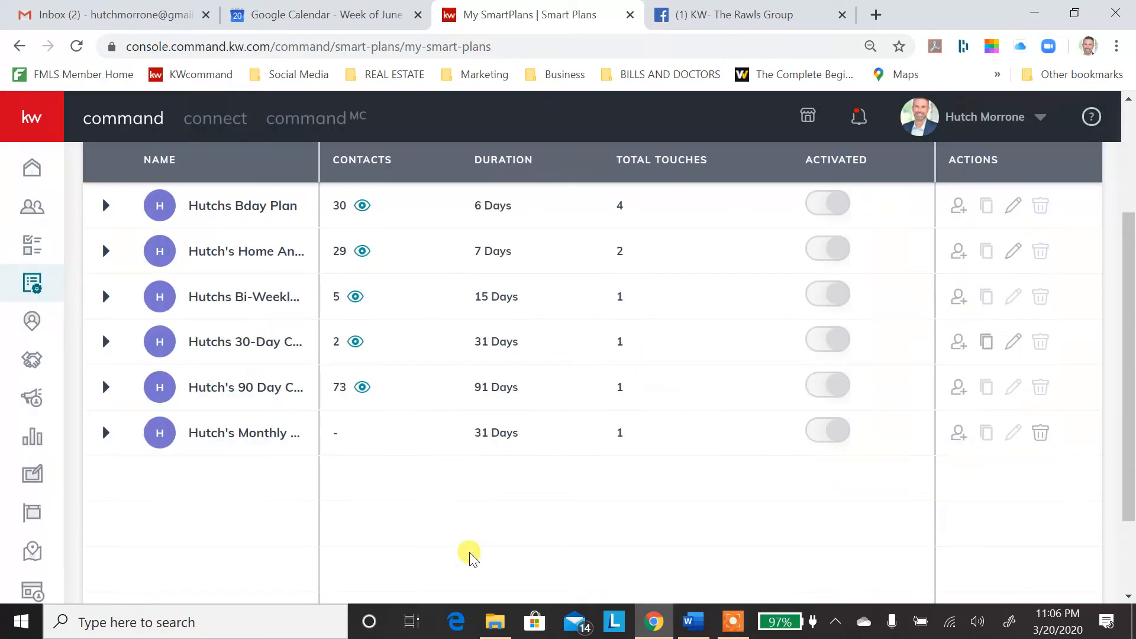
Step: Check the Referral, Opportunity and Listing plan categories in My SmartPlans and return to the People Plans
{"action": "scroll", "coordinate": [308, 358], "scroll_direction": "down", "scroll_amount": 2}
{"action": "scroll", "coordinate": [315, 353], "scroll_direction": "up", "scroll_amount": 2}
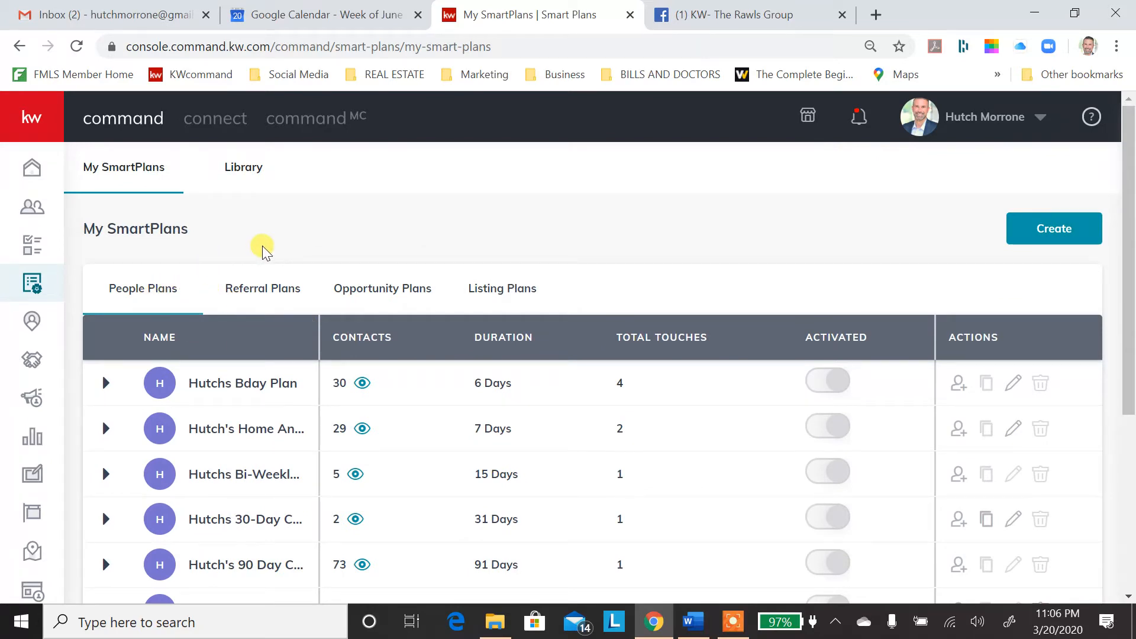
{"action": "left_click", "coordinate": [269, 292]}
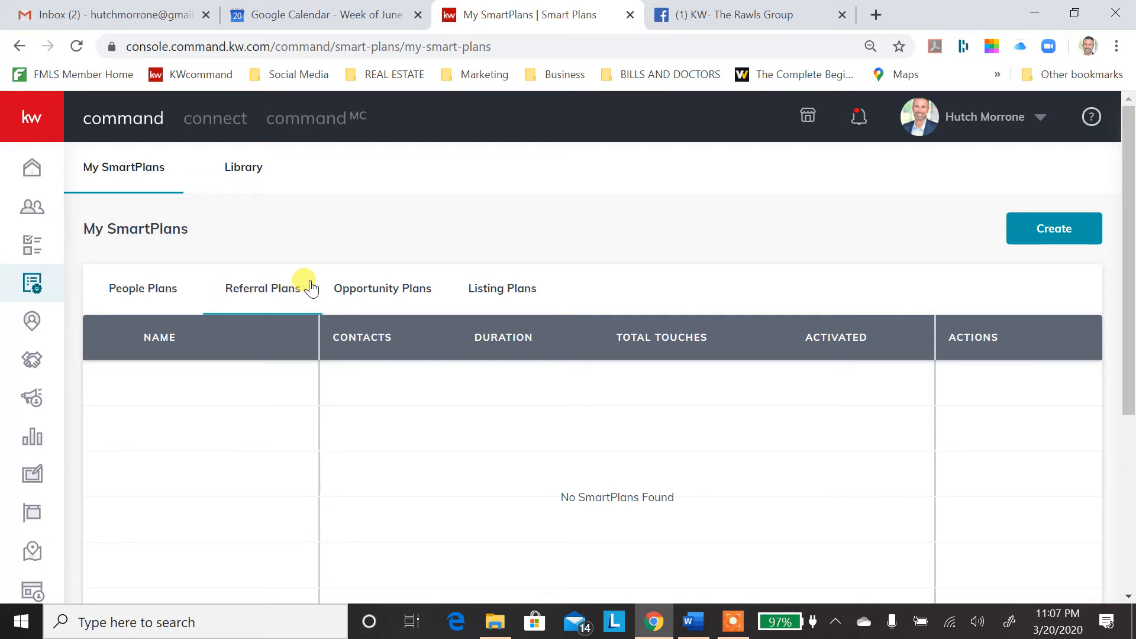
{"action": "left_click", "coordinate": [368, 291]}
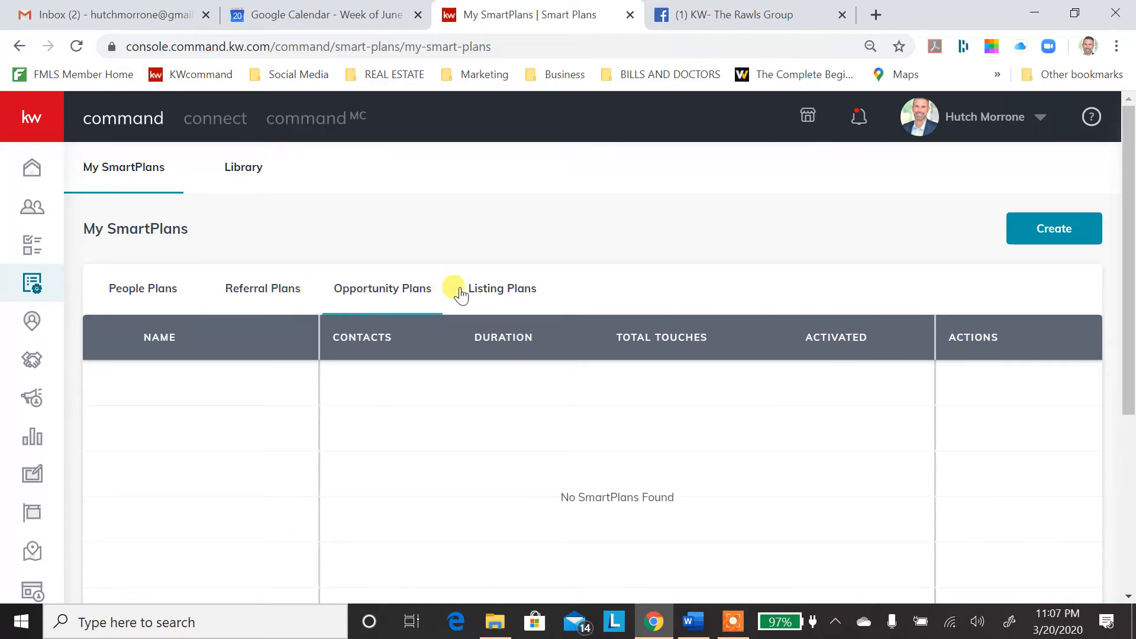
{"action": "left_click", "coordinate": [499, 289]}
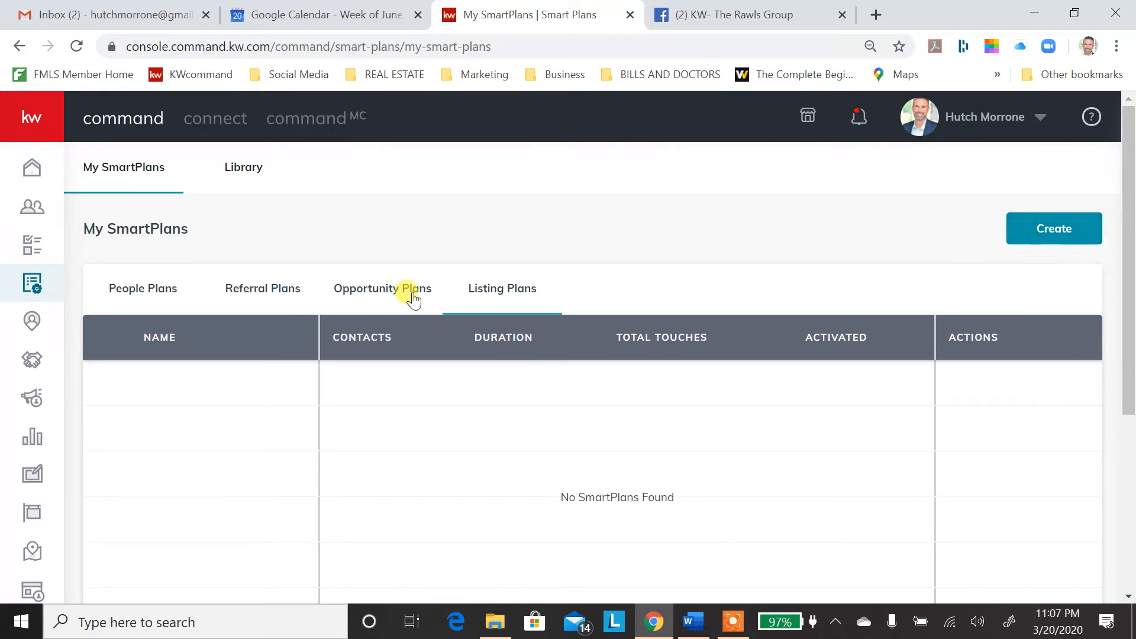
{"action": "left_click", "coordinate": [126, 293]}
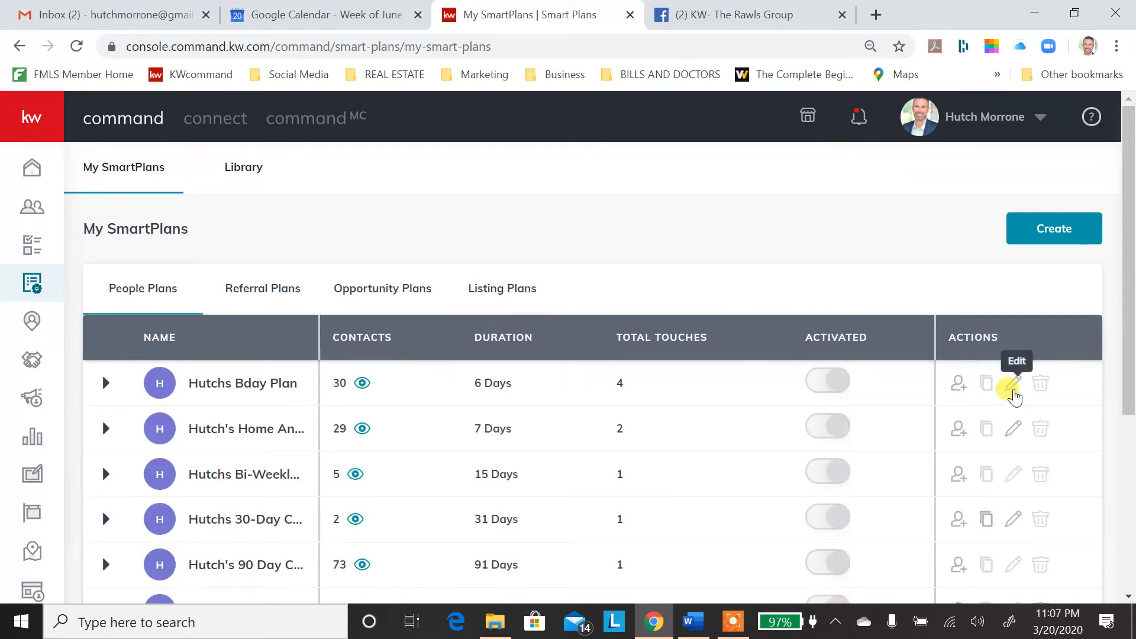
Step: Open the Bday Plan for editing and review its steps through the final Day 6 birthday text message
{"action": "scroll", "coordinate": [1039, 378], "scroll_direction": "down", "scroll_amount": 3}
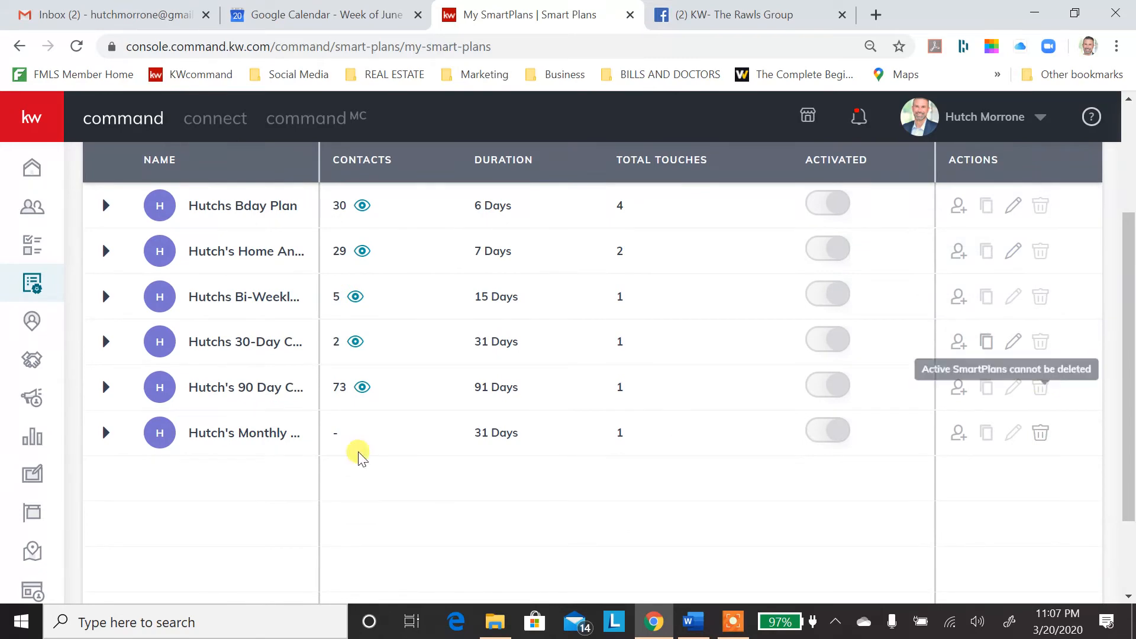
{"action": "scroll", "coordinate": [249, 432], "scroll_direction": "up", "scroll_amount": 2}
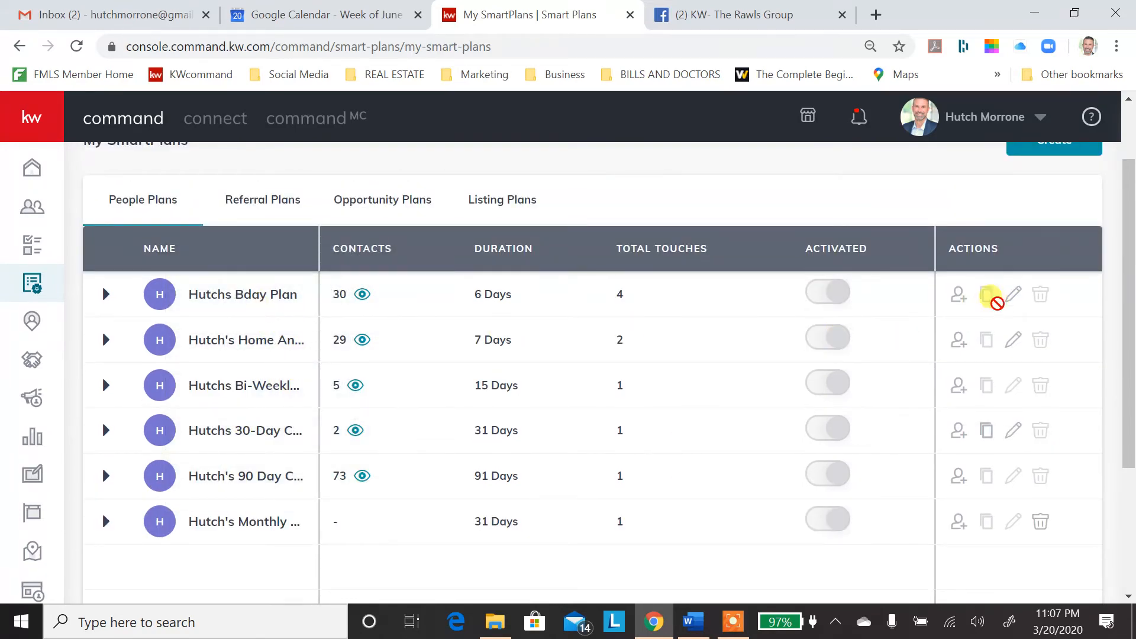
{"action": "left_click", "coordinate": [1009, 297]}
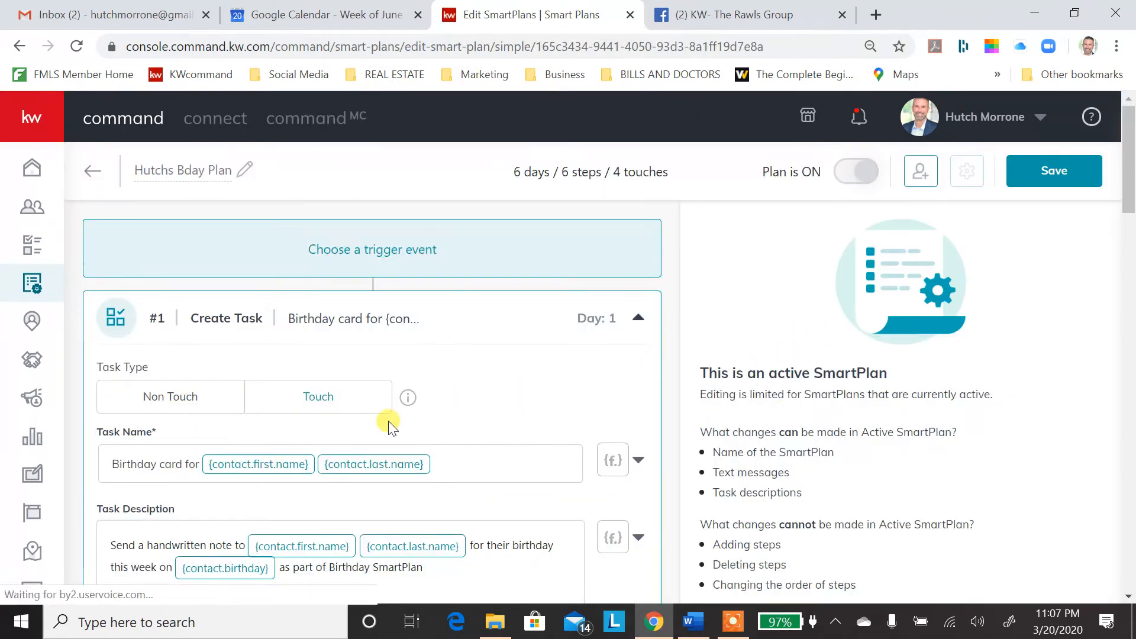
{"action": "scroll", "coordinate": [389, 425], "scroll_direction": "down", "scroll_amount": 20}
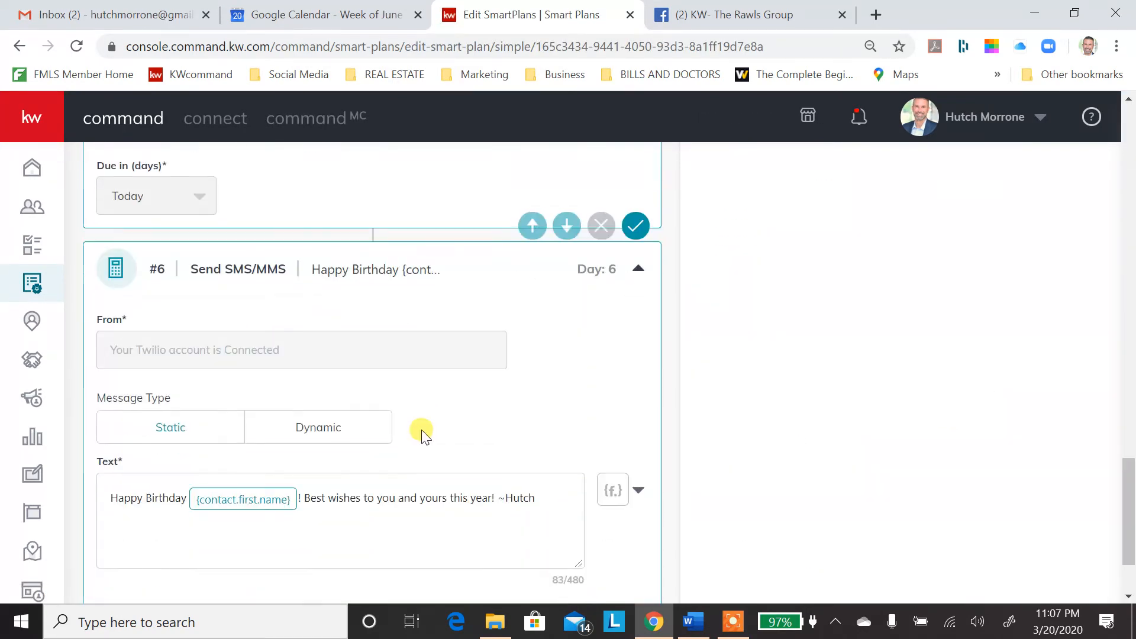
{"action": "scroll", "coordinate": [416, 435], "scroll_direction": "up", "scroll_amount": 3}
{"action": "scroll", "coordinate": [414, 432], "scroll_direction": "down", "scroll_amount": 5}
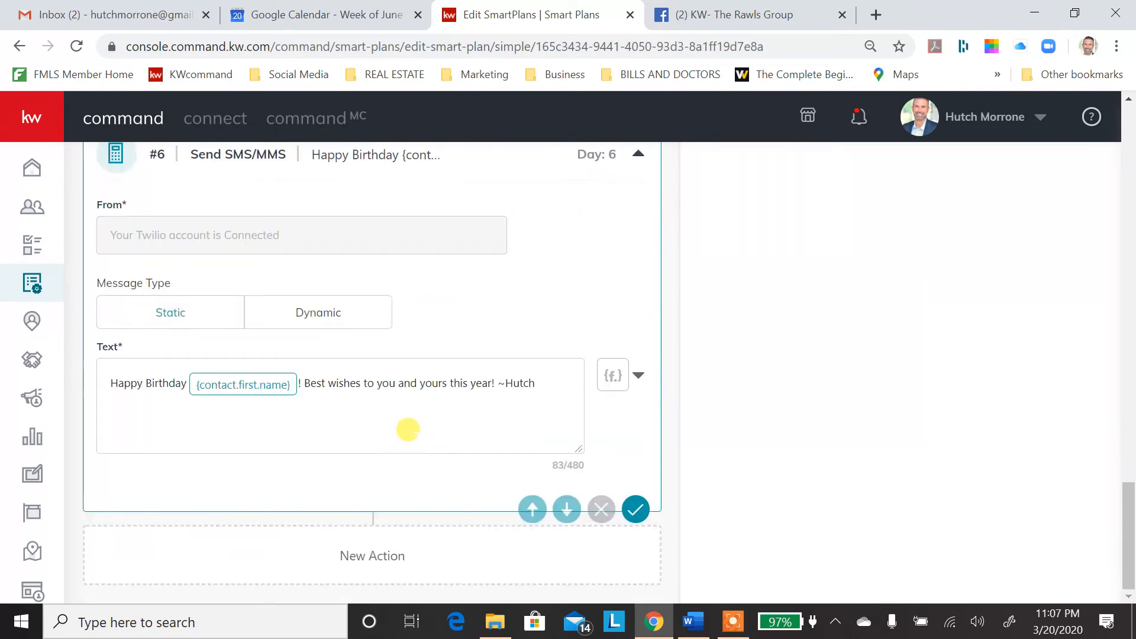
{"action": "scroll", "coordinate": [408, 429], "scroll_direction": "up", "scroll_amount": 3}
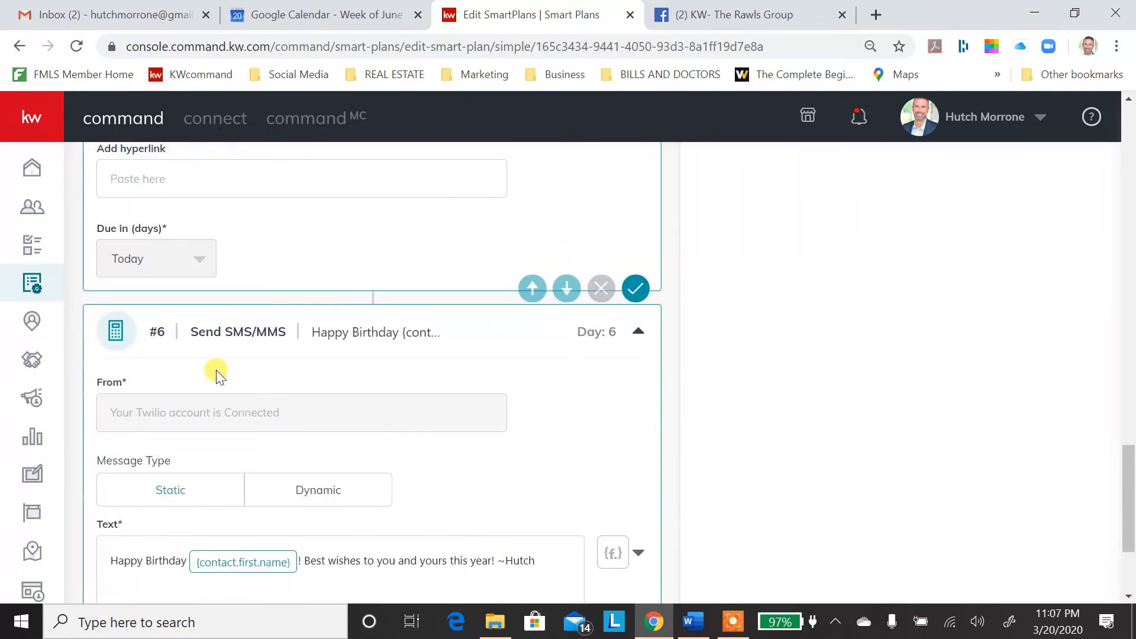
{"action": "scroll", "coordinate": [249, 367], "scroll_direction": "down", "scroll_amount": 2}
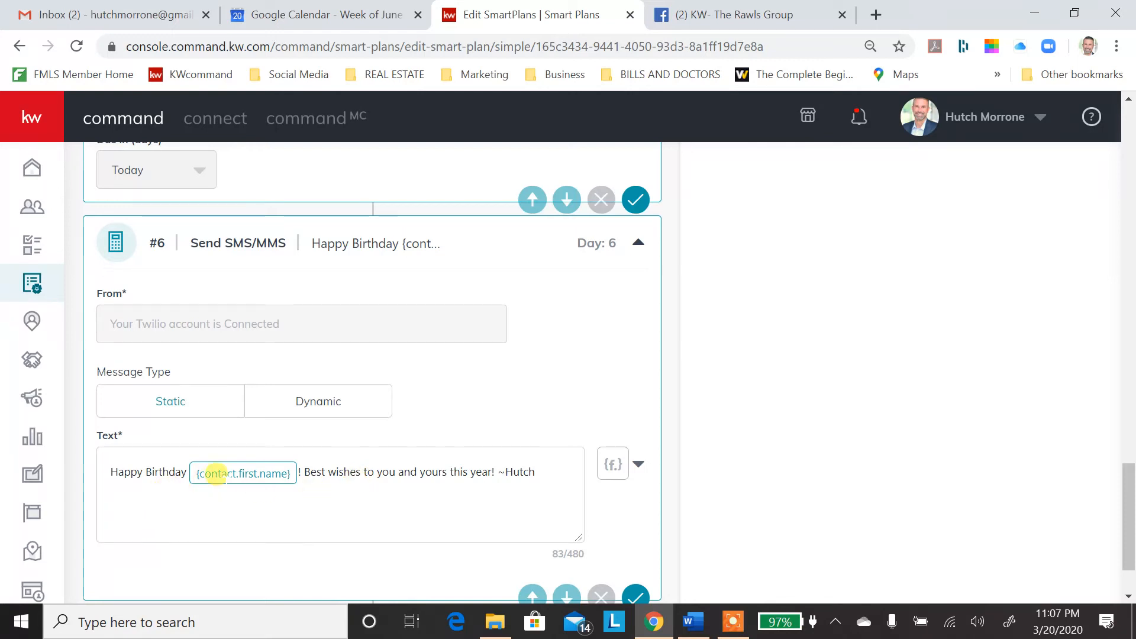
Step: Check which contact and agent merge fields can be inserted in the Day 6 birthday text message
{"action": "left_click", "coordinate": [613, 465]}
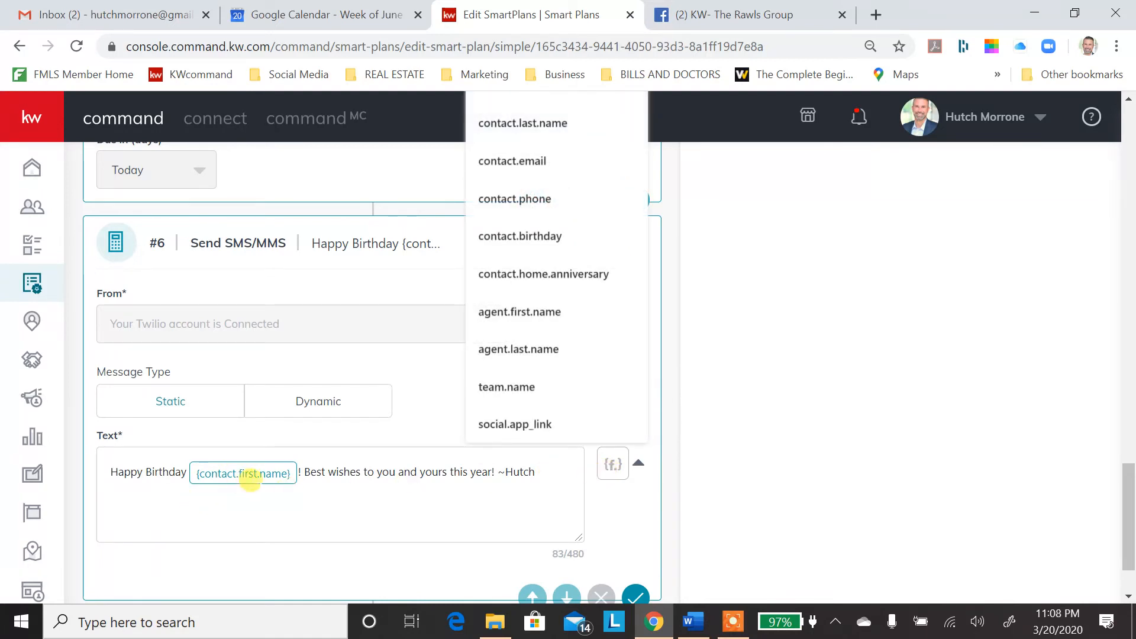
{"action": "left_click", "coordinate": [292, 482]}
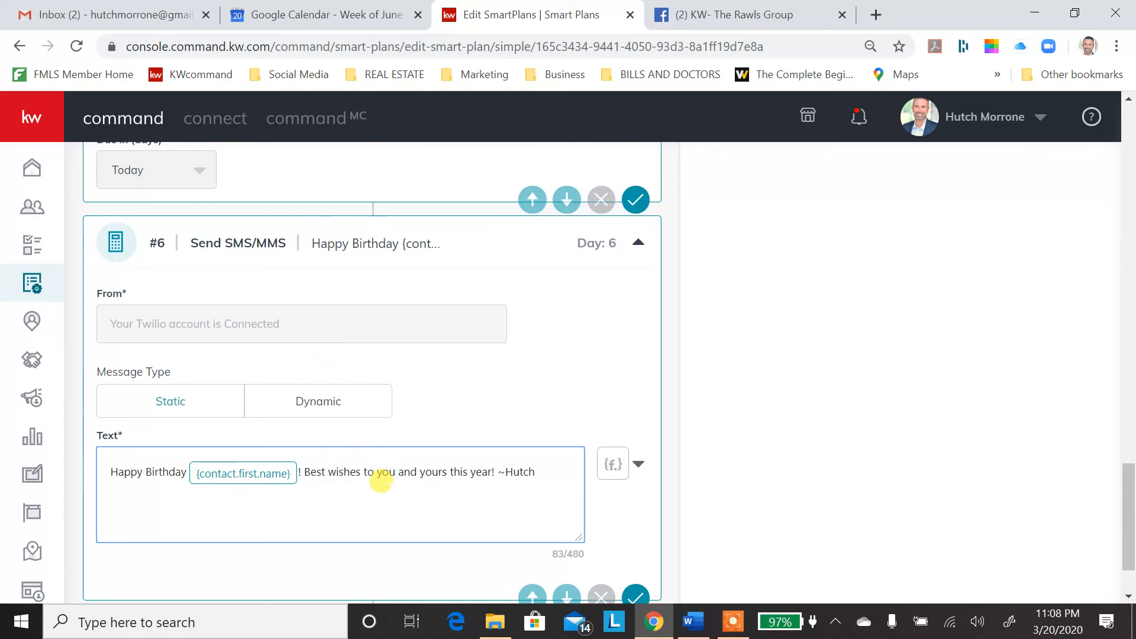
{"action": "scroll", "coordinate": [382, 481], "scroll_direction": "up", "scroll_amount": 20}
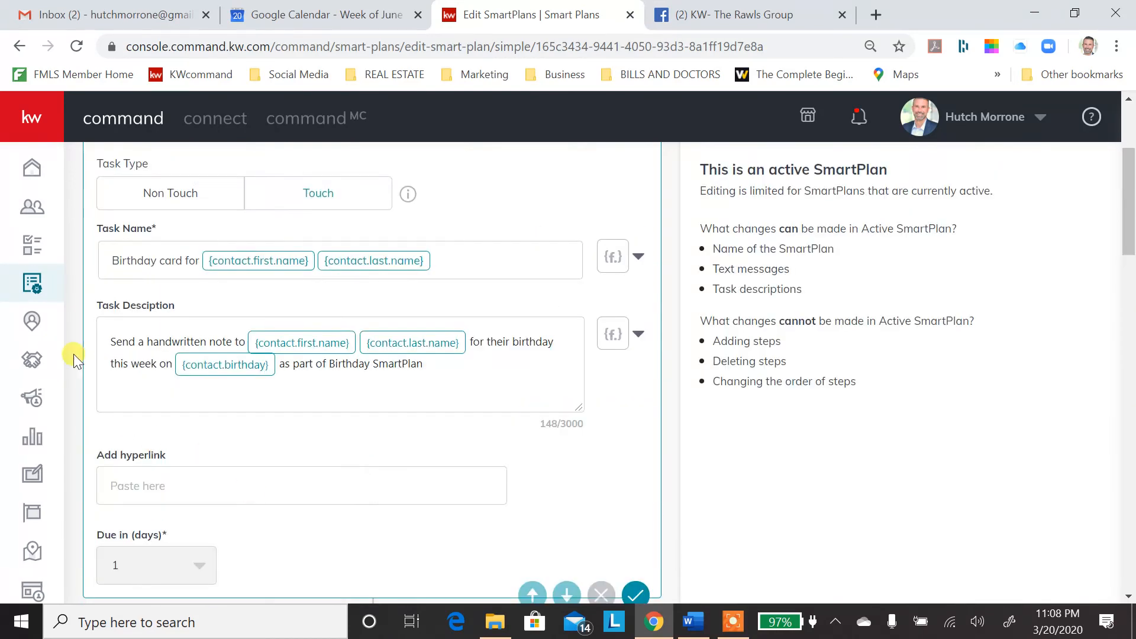
Step: Open the first Test-tagged contact's SmartPlans section and bring up the selection for adding the contact to a plan
{"action": "left_click", "coordinate": [33, 207]}
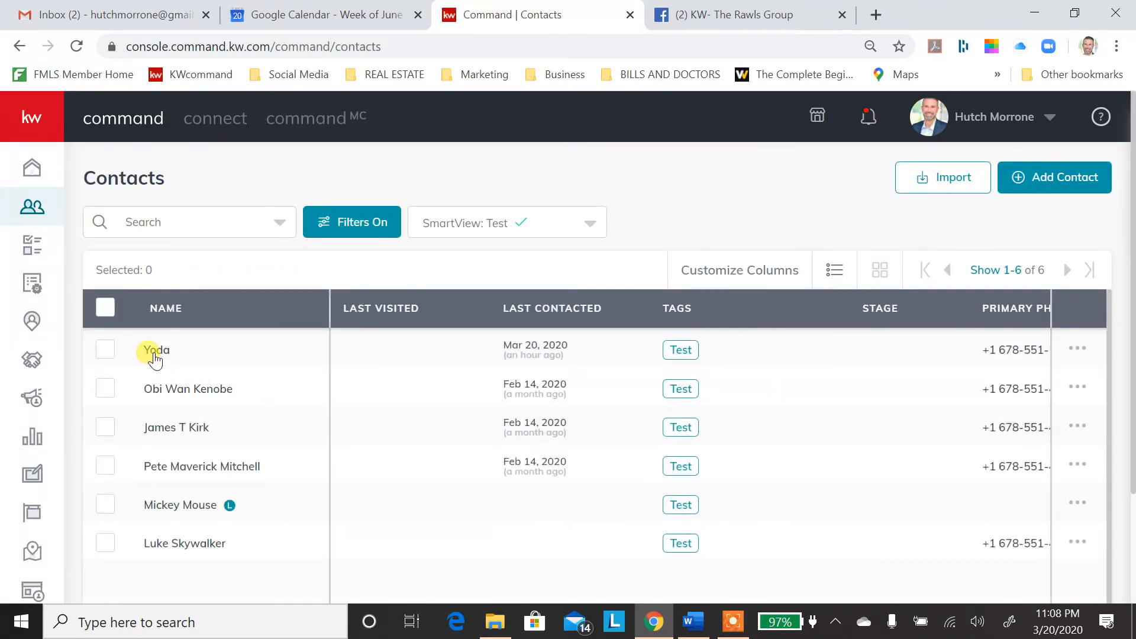
{"action": "left_click", "coordinate": [155, 353]}
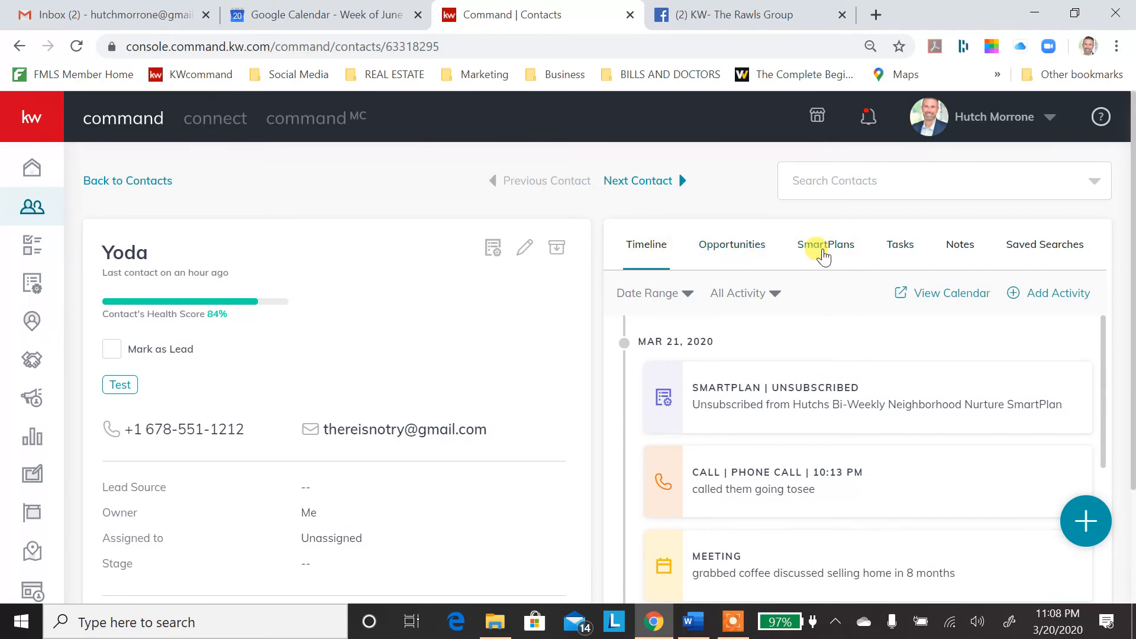
{"action": "left_click", "coordinate": [822, 254]}
{"action": "left_click", "coordinate": [825, 355]}
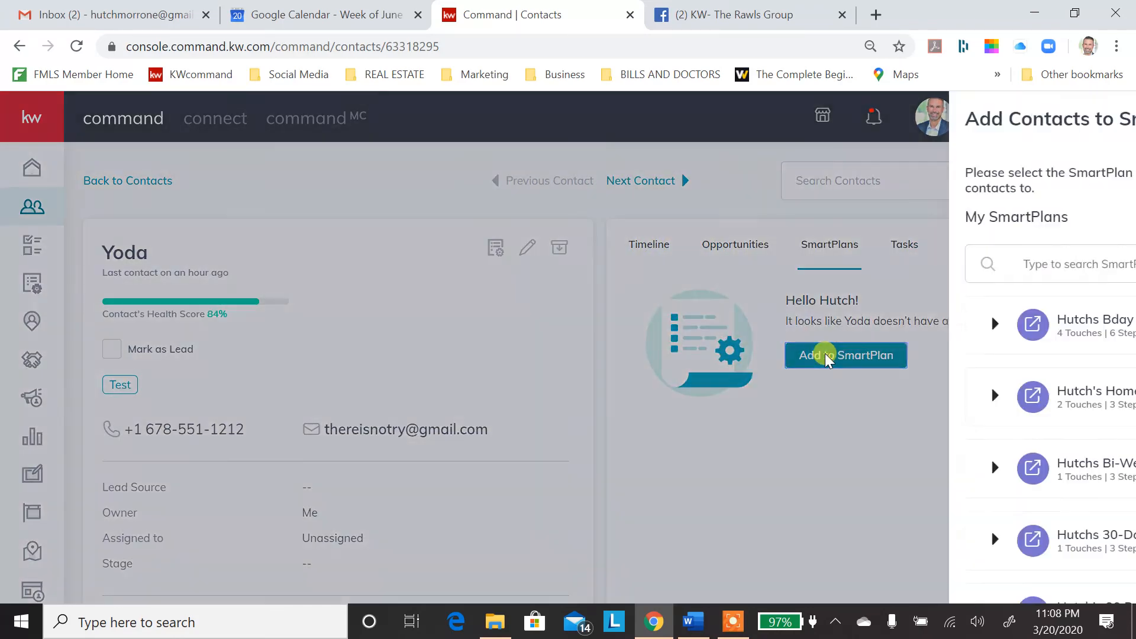
Step: Look through the SmartPlans available for the contact and close the selection without adding any
{"action": "scroll", "coordinate": [849, 355], "scroll_direction": "down", "scroll_amount": 3}
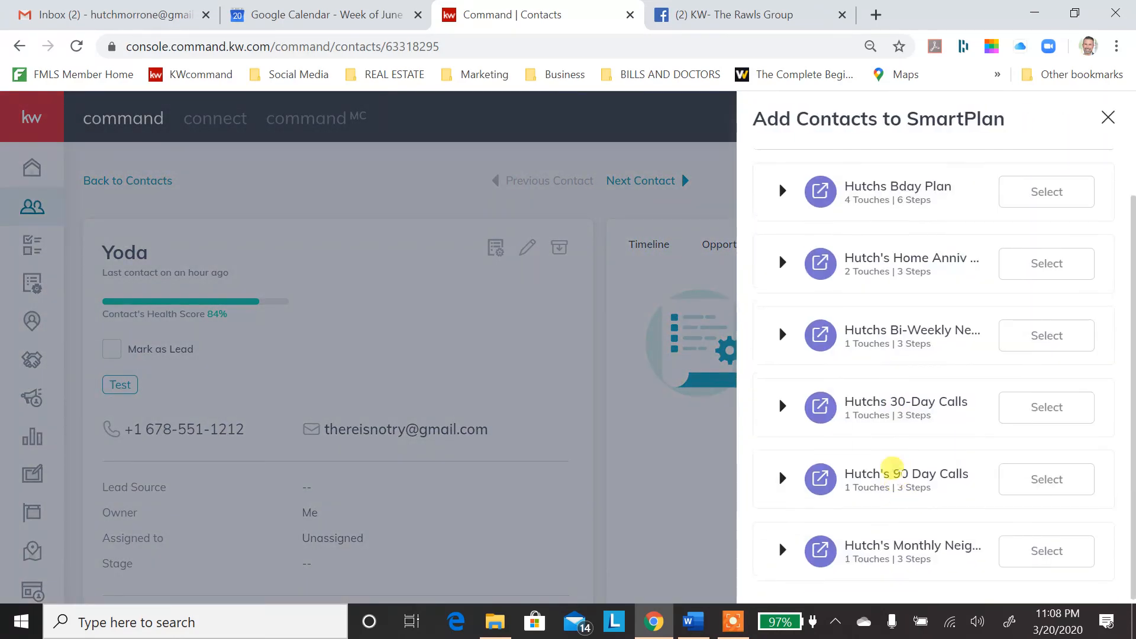
{"action": "scroll", "coordinate": [890, 414], "scroll_direction": "up", "scroll_amount": 3}
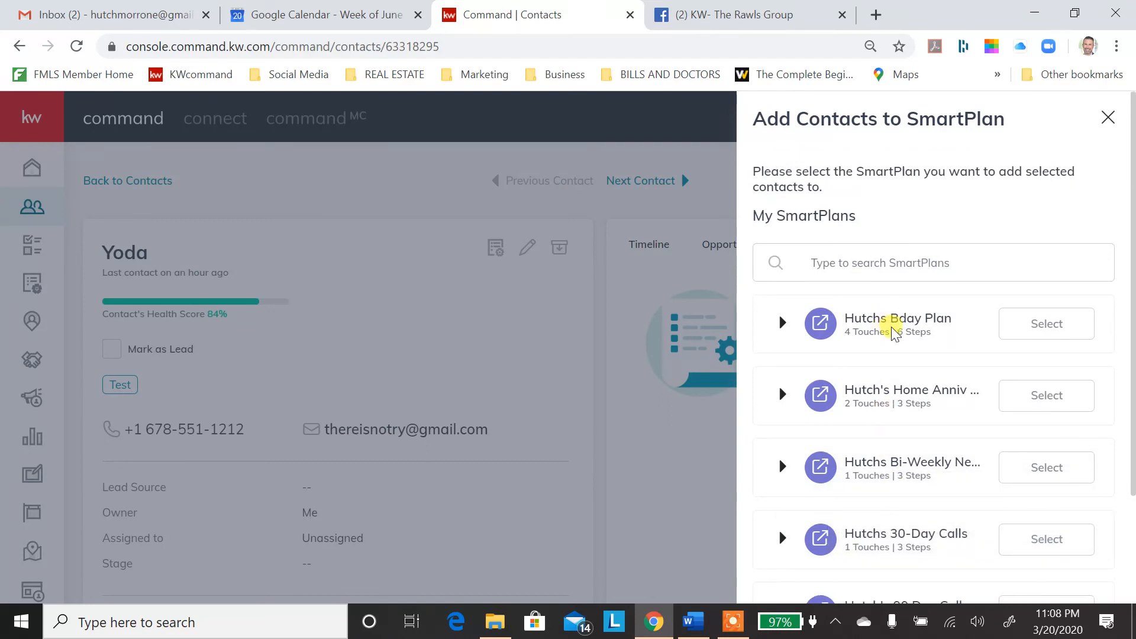
{"action": "scroll", "coordinate": [876, 426], "scroll_direction": "down", "scroll_amount": 3}
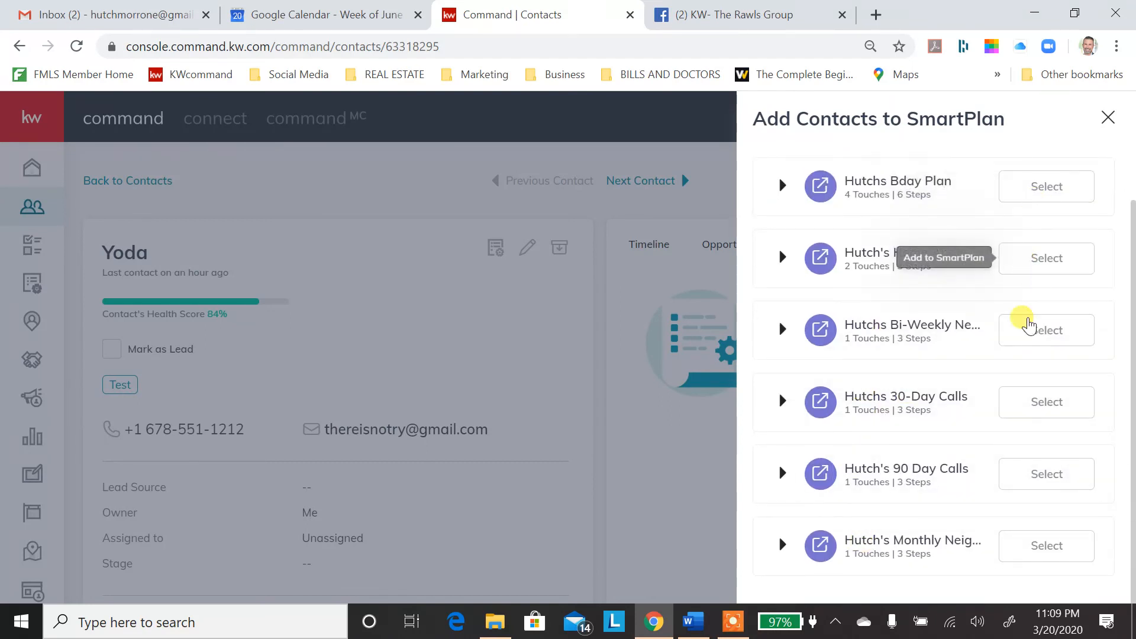
{"action": "left_click", "coordinate": [1107, 117]}
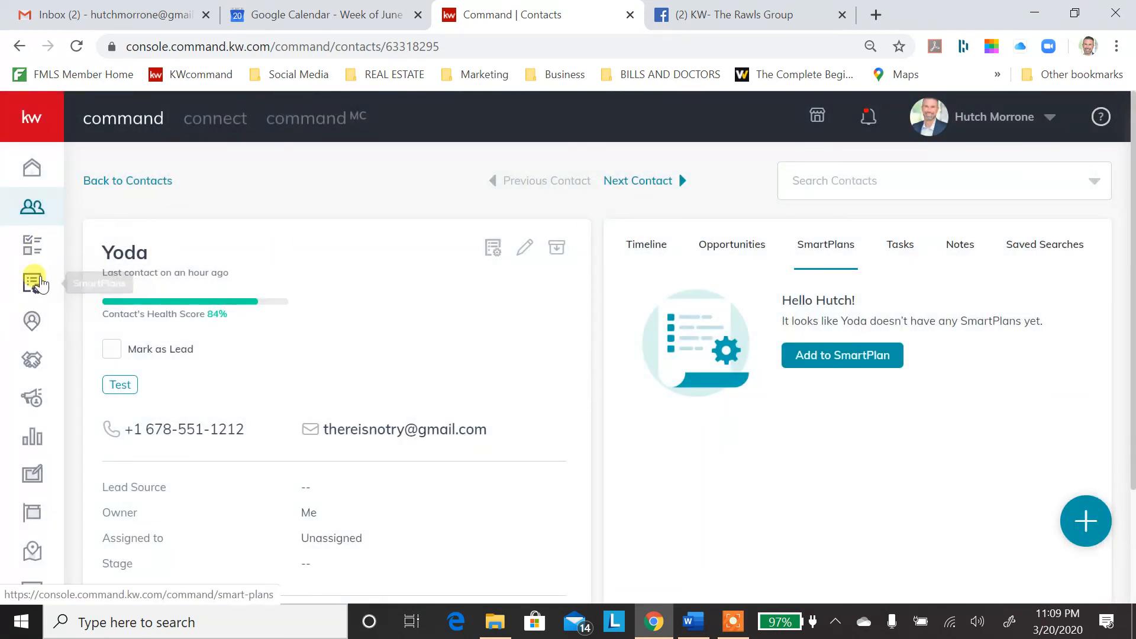
Step: Return to My SmartPlans, view the Bday Plan's client selection with its name search and tag filter, and close it
{"action": "left_click", "coordinate": [34, 282]}
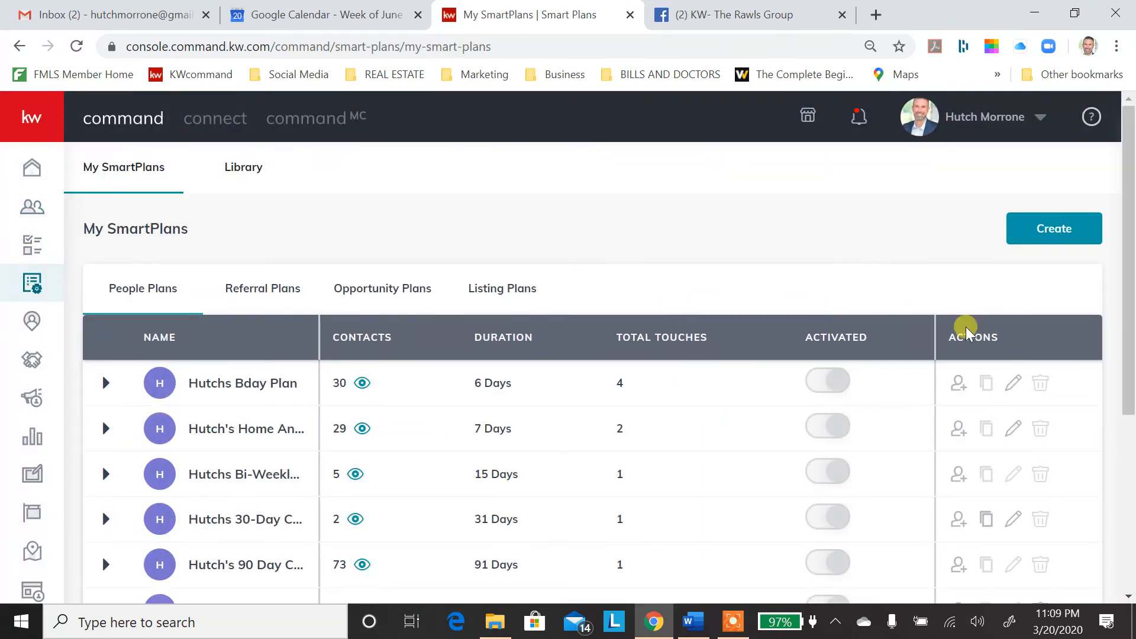
{"action": "left_click", "coordinate": [959, 383]}
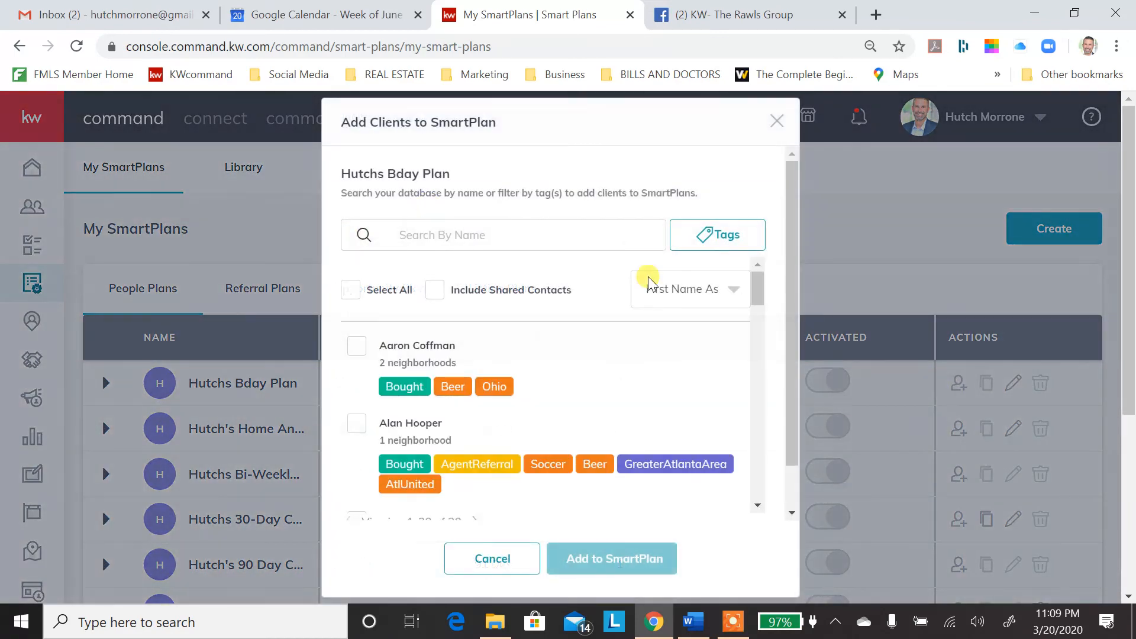
{"action": "left_click", "coordinate": [777, 122]}
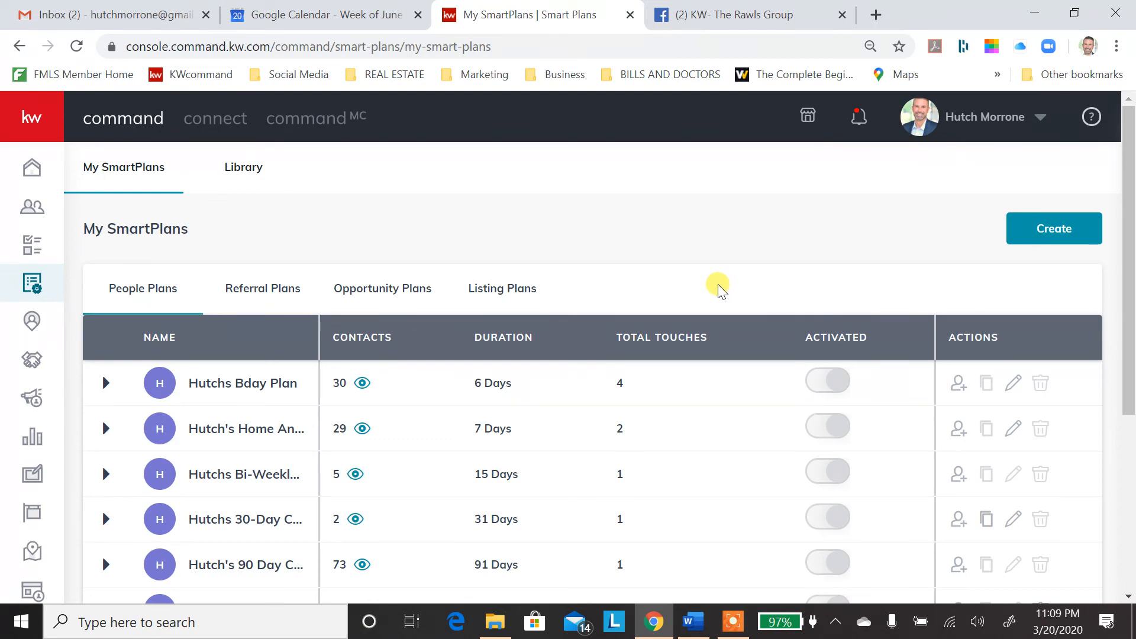
{"action": "left_click", "coordinate": [729, 628]}
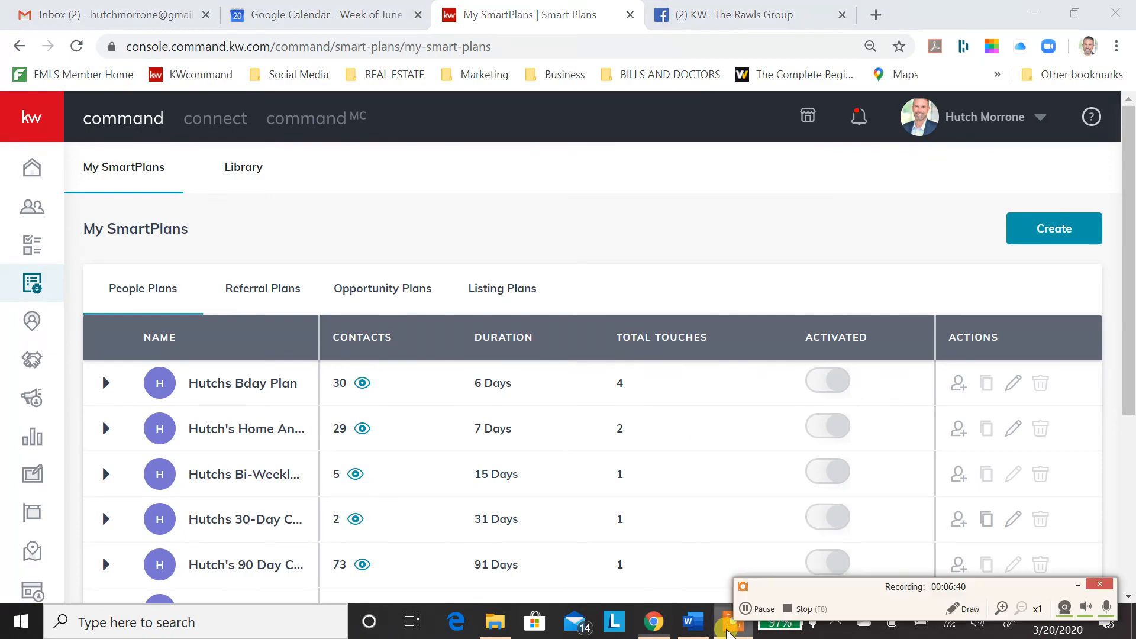